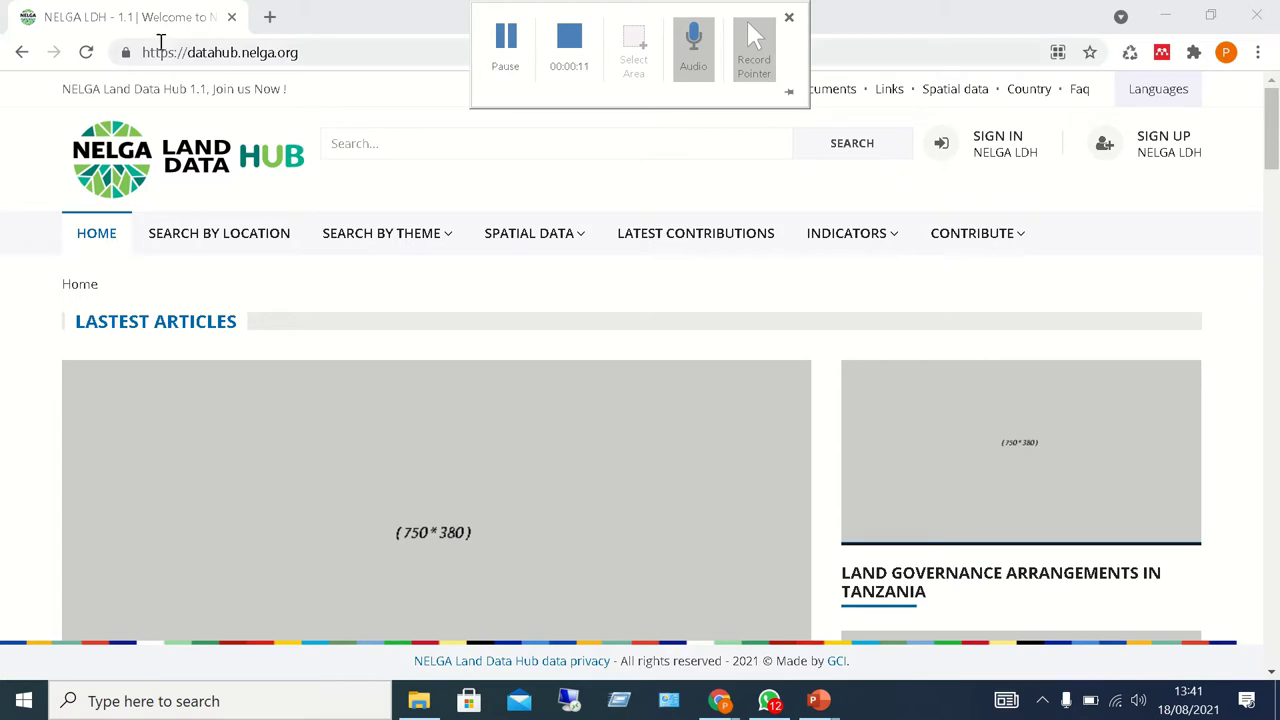
Step: Switch to the negla_LDP.pptx presentation in PowerPoint and show the Objectives of the NELGA LDH slide after the introduction
left_click(357, 61)
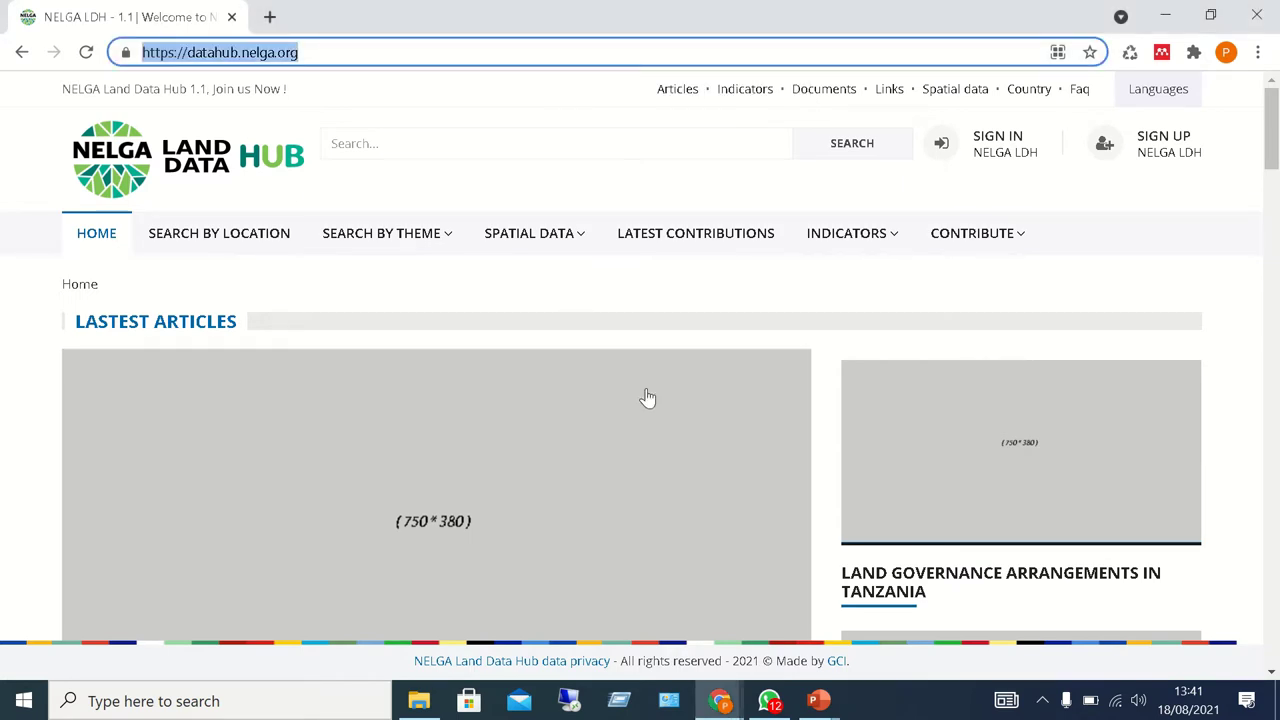
mouse_move(809, 706)
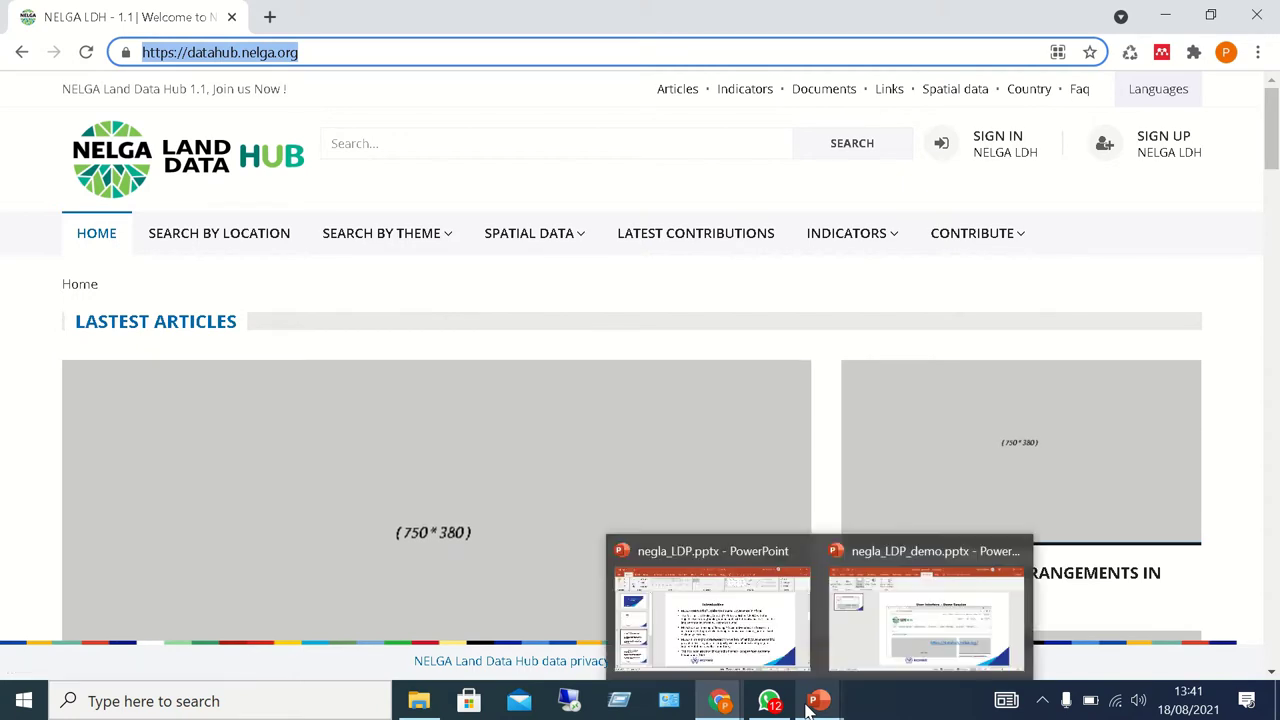
left_click(741, 610)
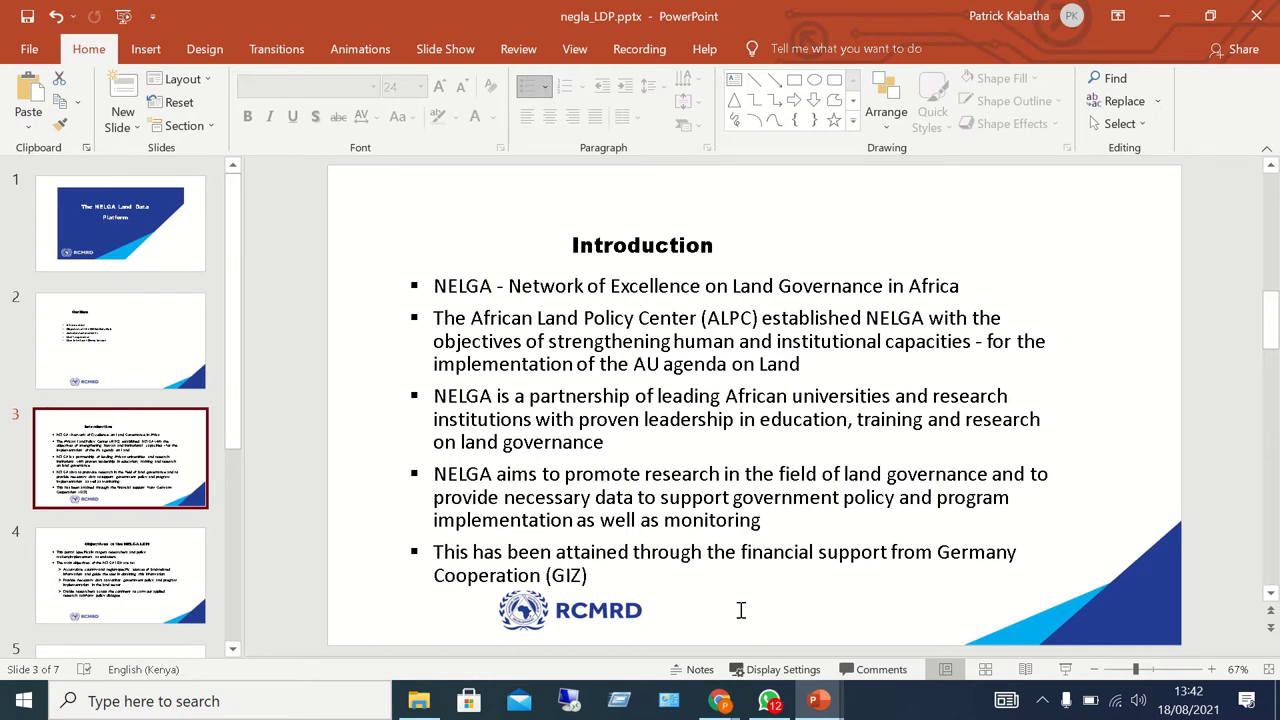
left_click(170, 562)
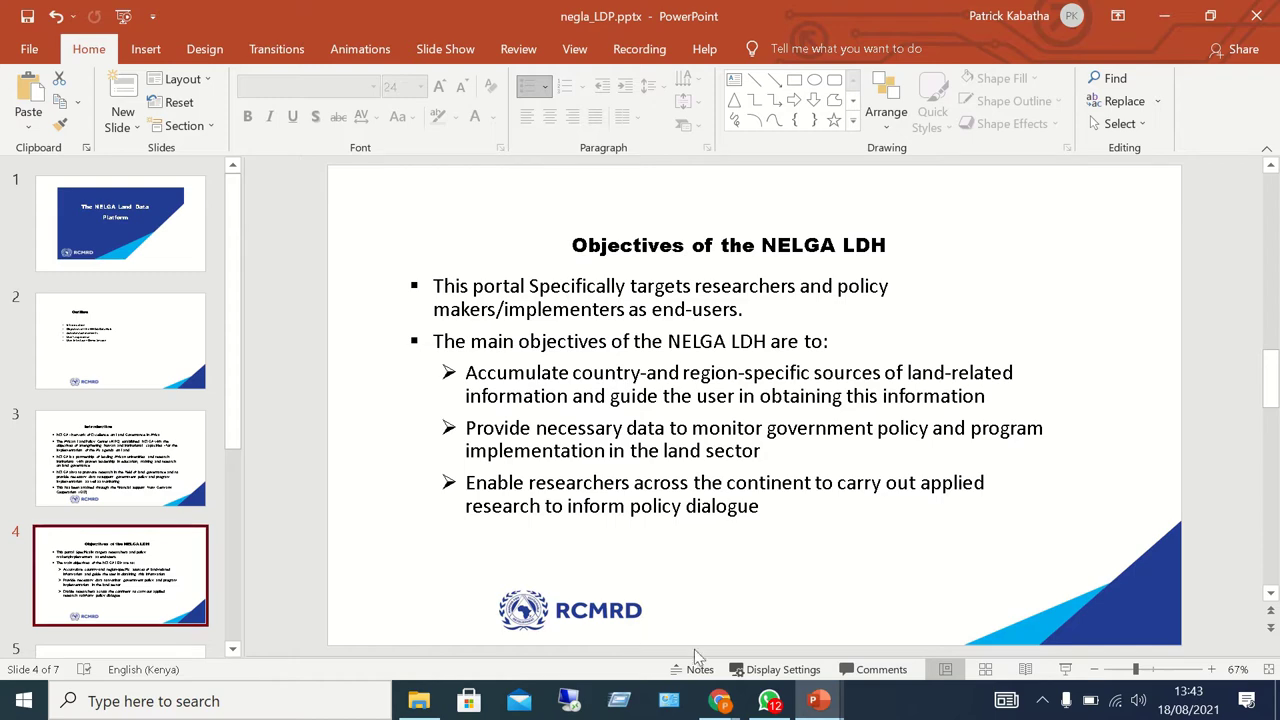
Step: Switch back to the NELGA LDH website in Chrome and display the available site languages
mouse_move(720, 701)
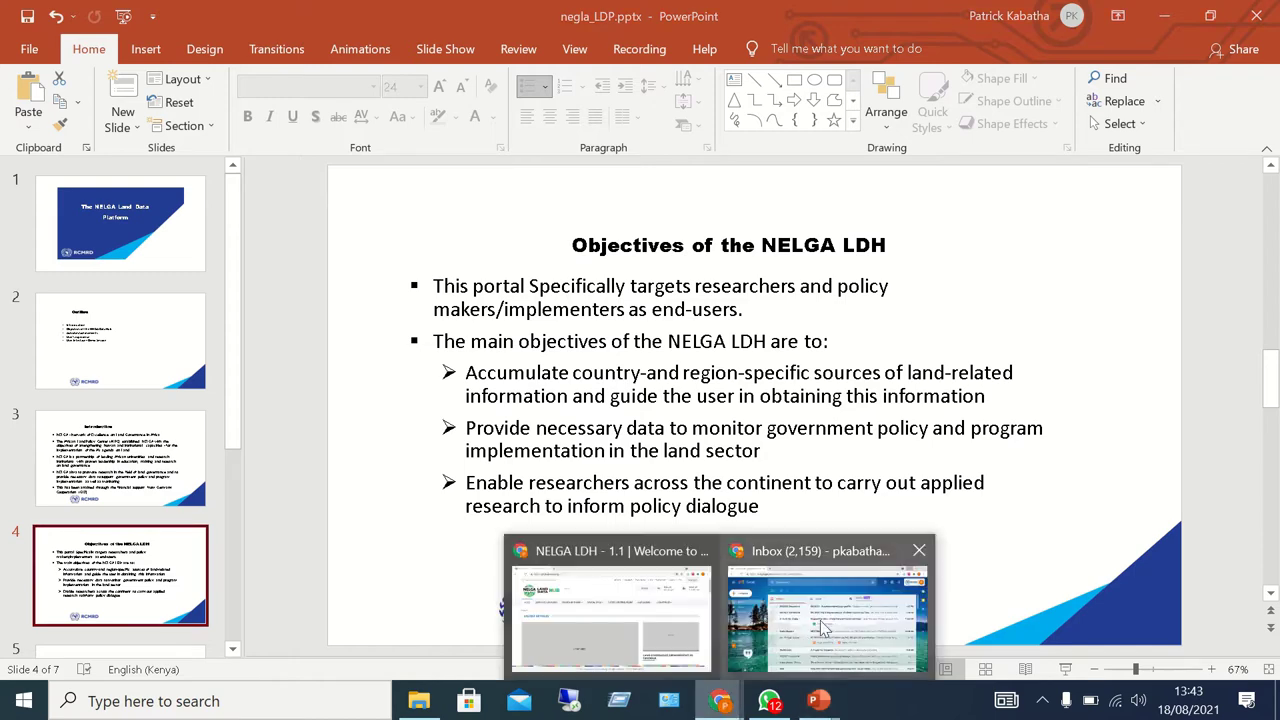
left_click(657, 604)
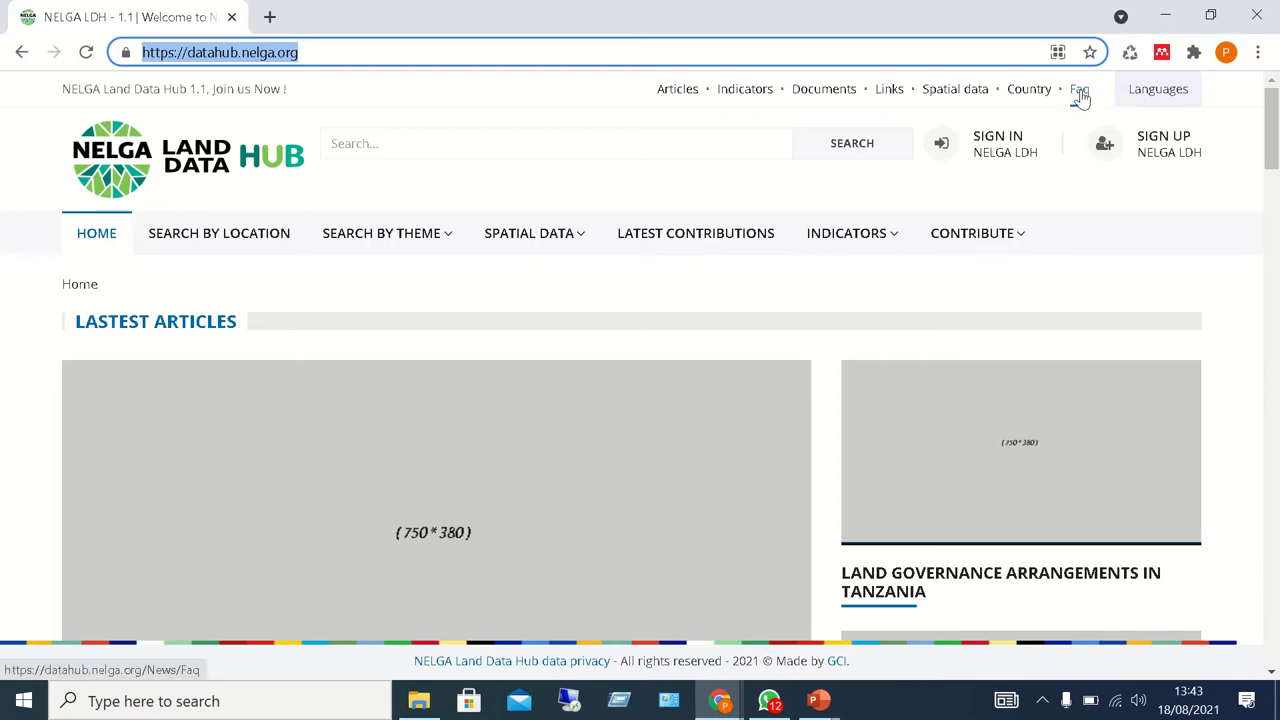
left_click(1160, 96)
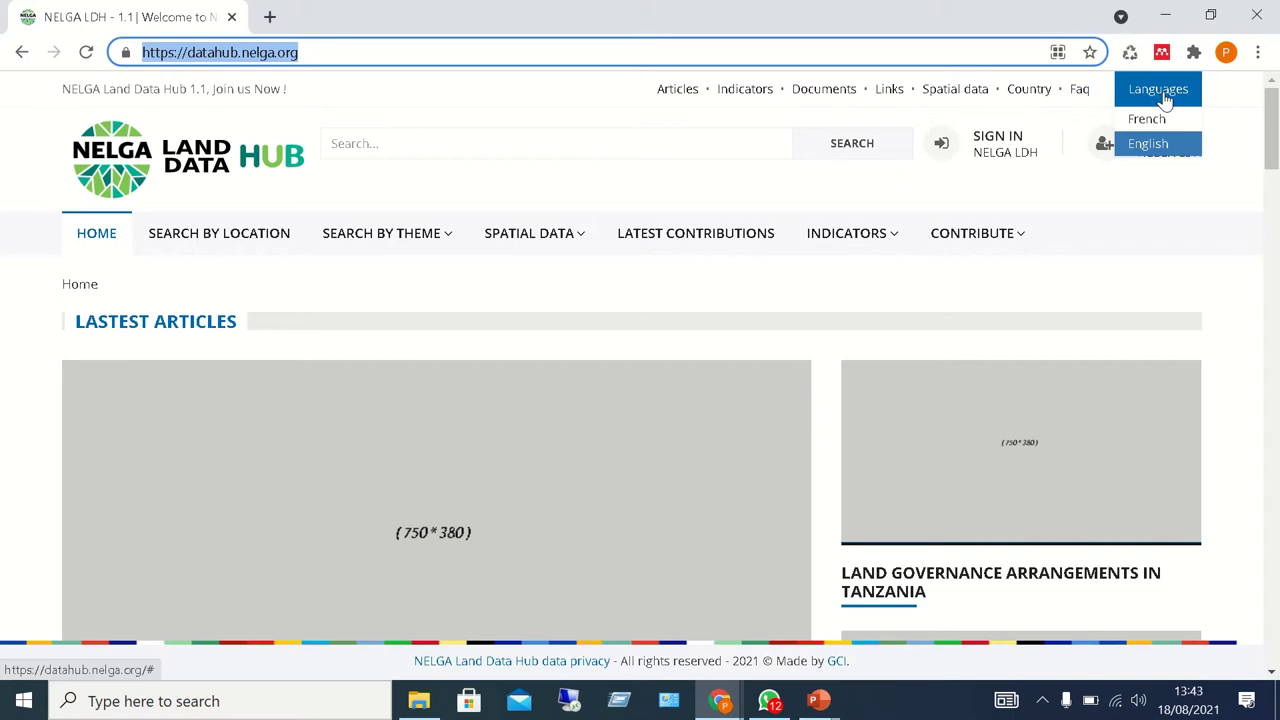
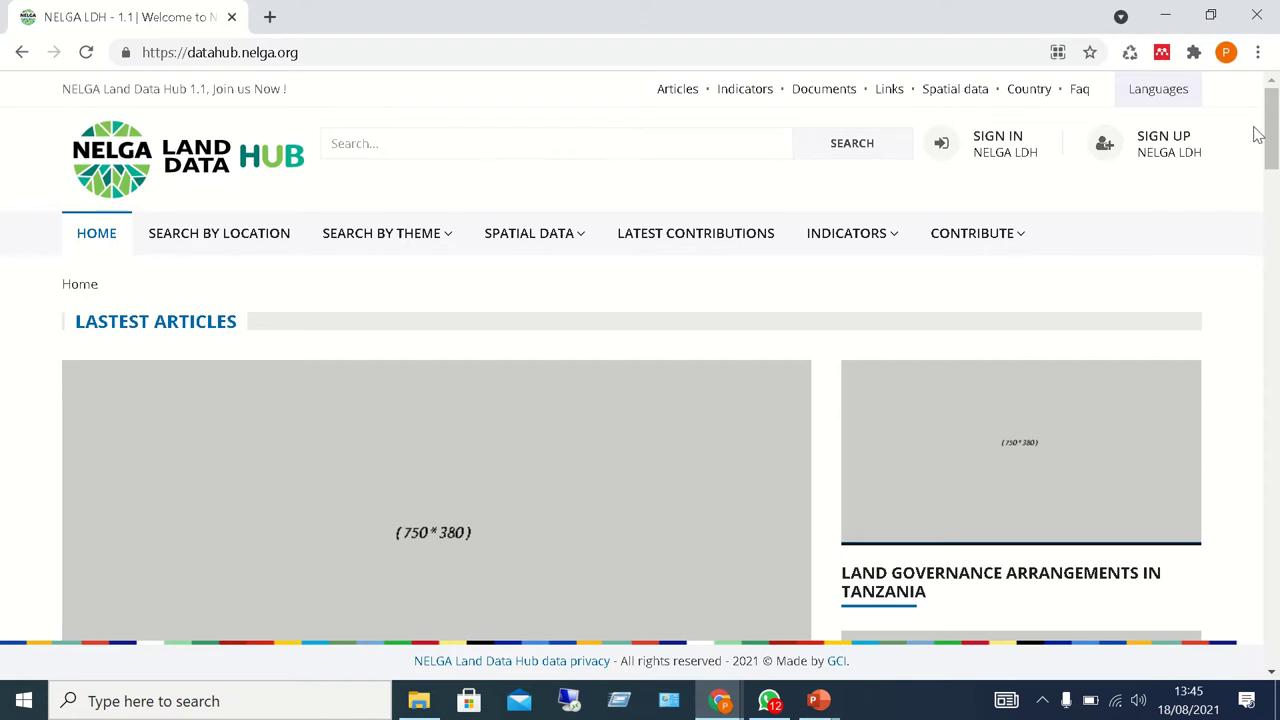
Step: Look through the home page sections from the latest articles down to the footer, ending back at the page header
left_click_drag(1274, 117, 1276, 190)
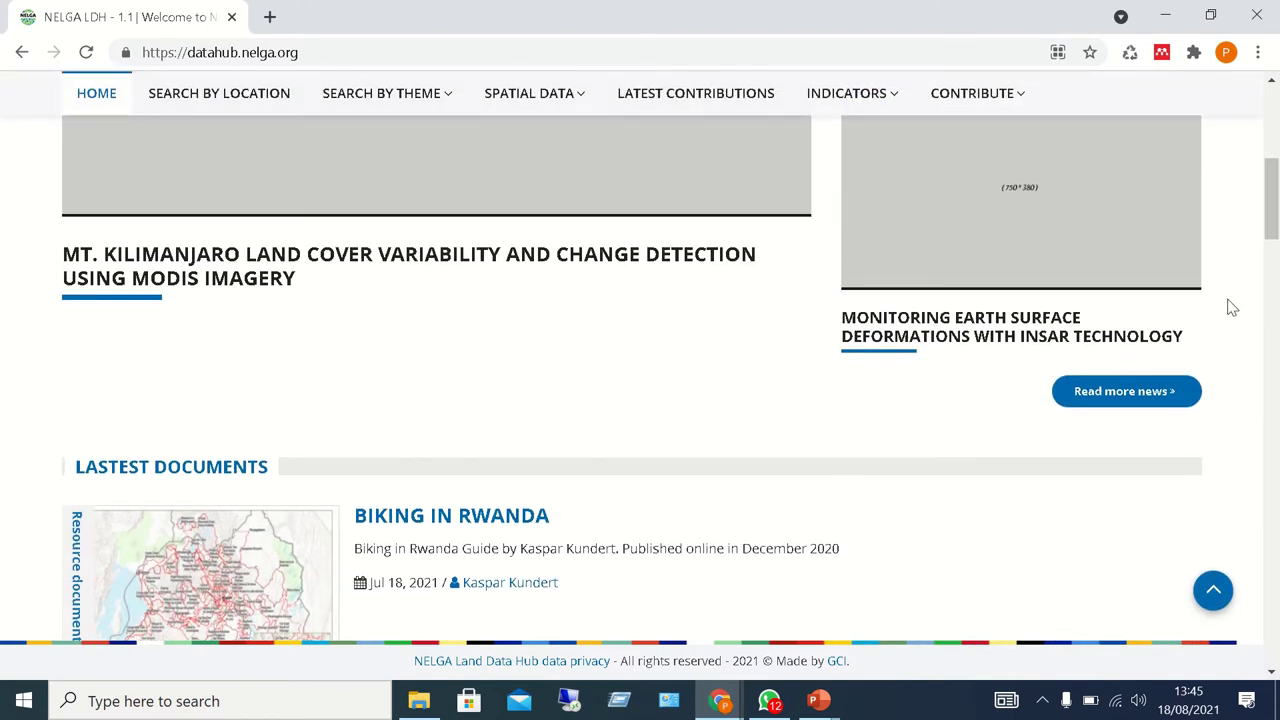
left_click_drag(1270, 210, 1276, 345)
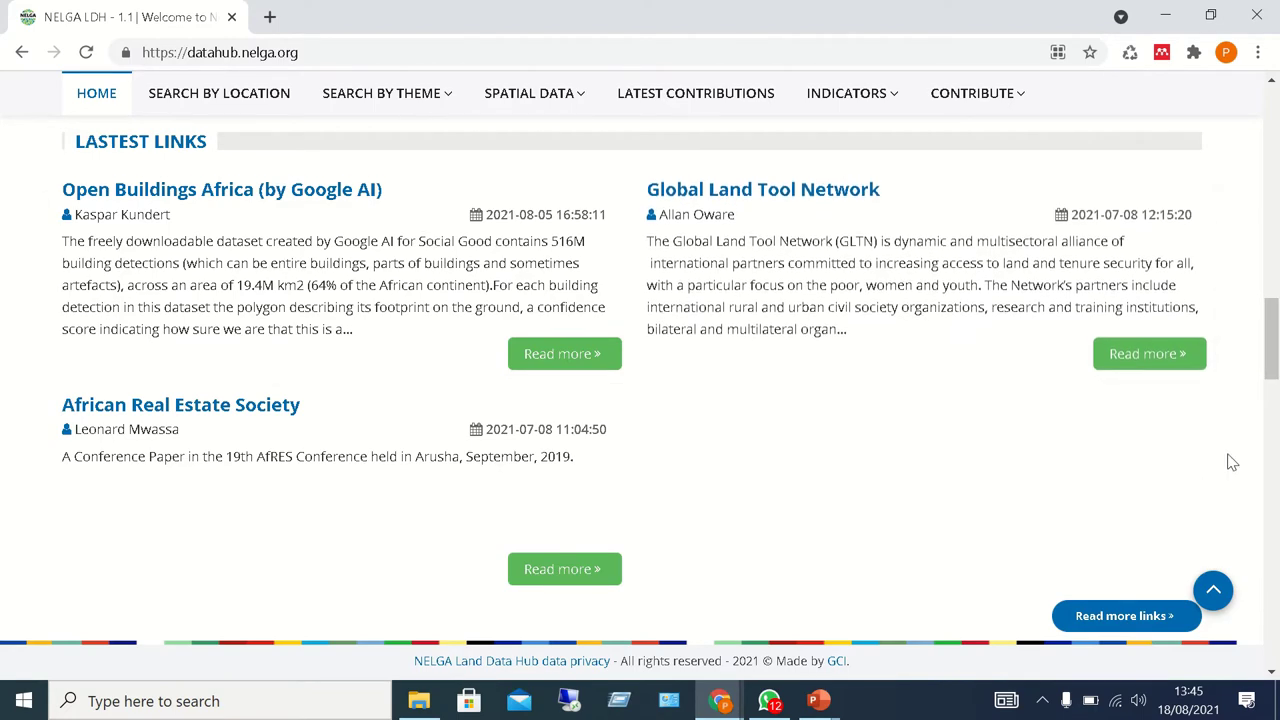
left_click_drag(1276, 340, 1274, 460)
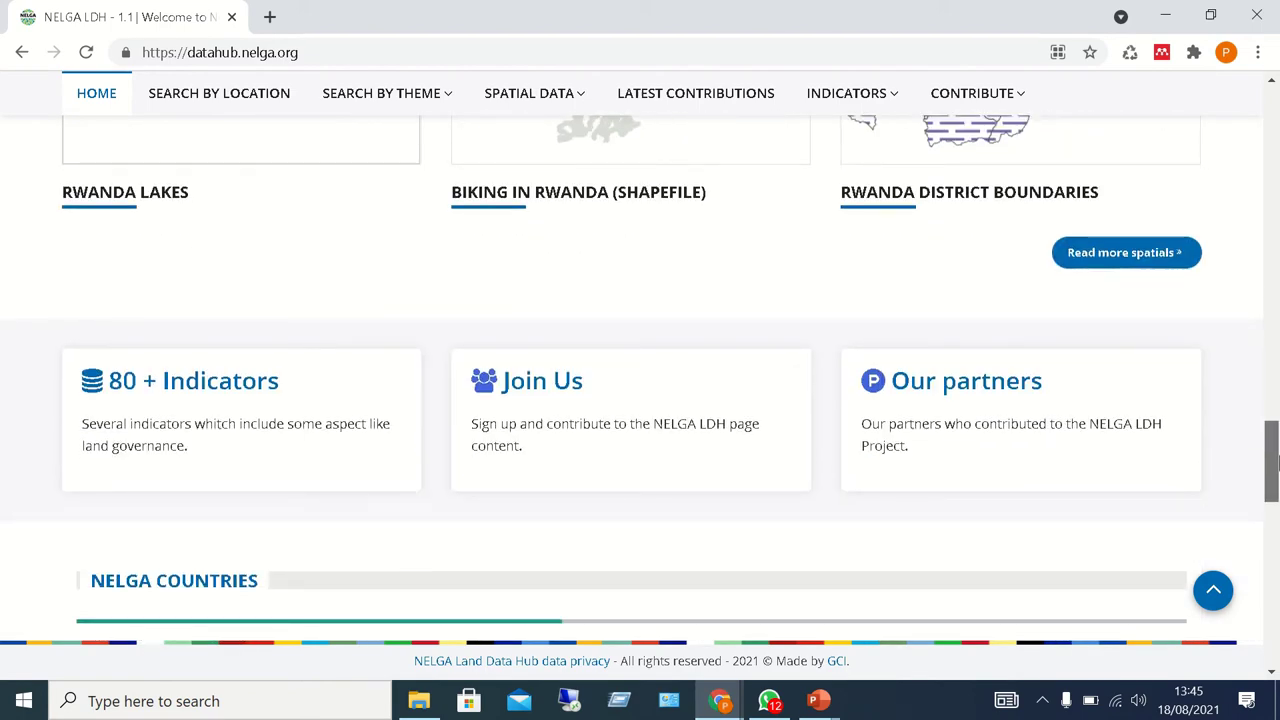
left_click_drag(1273, 460, 1275, 535)
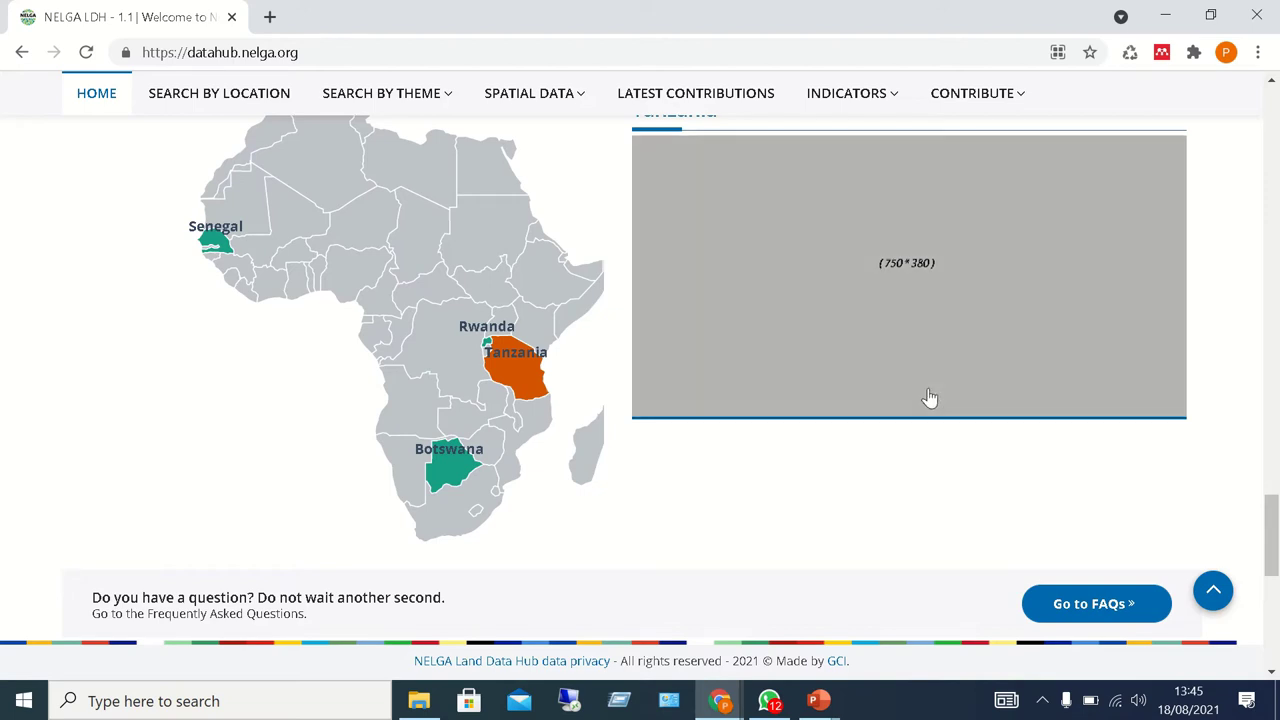
left_click_drag(1270, 522, 1274, 597)
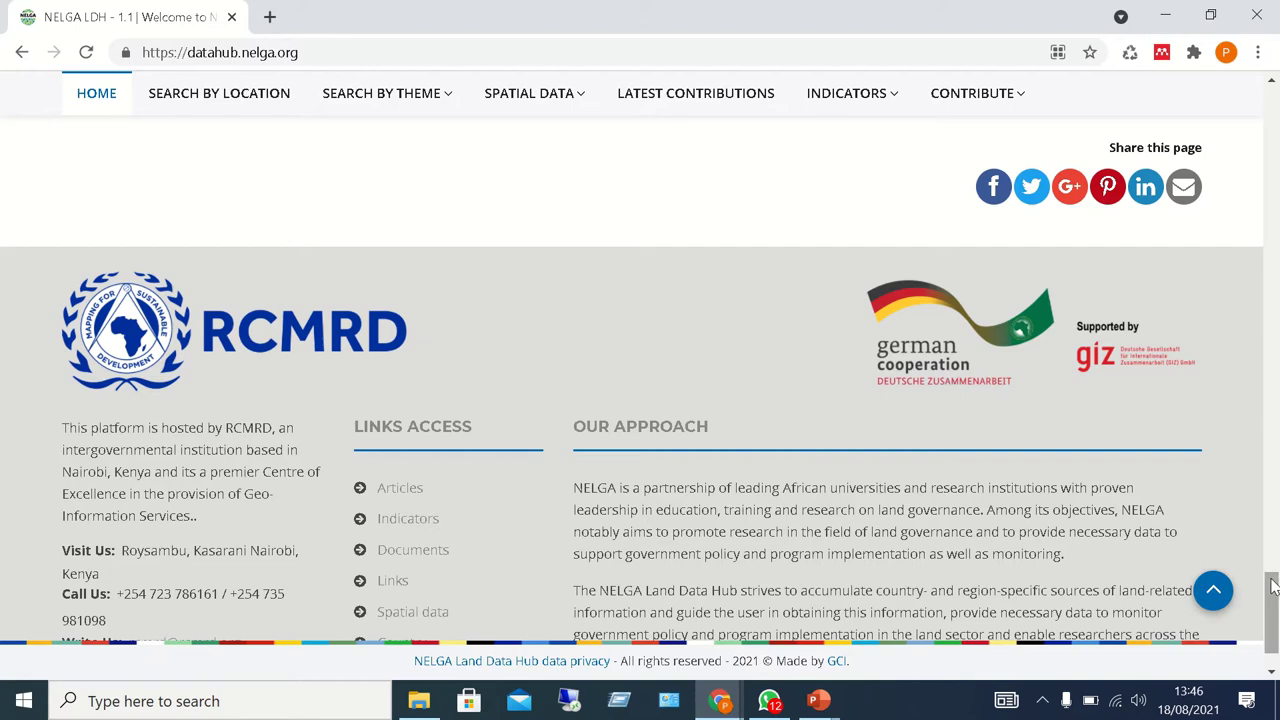
scroll(1272, 585, "down", 1)
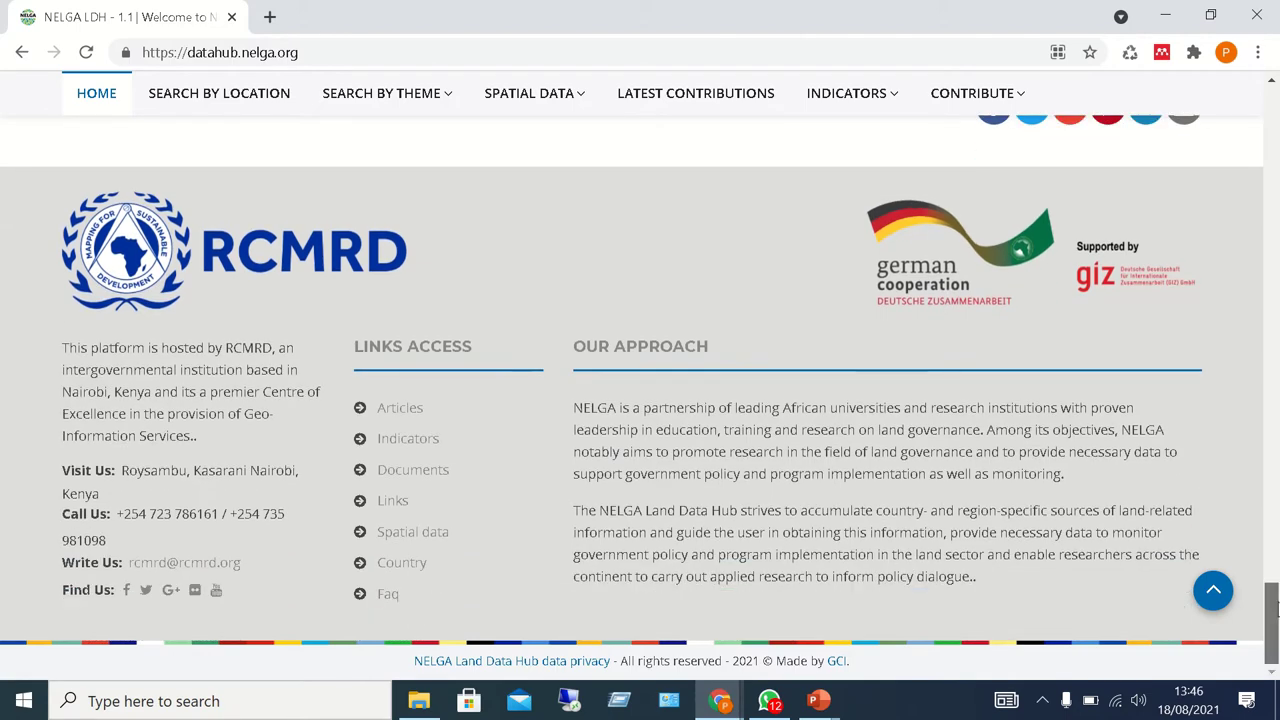
left_click_drag(1274, 598, 1276, 120)
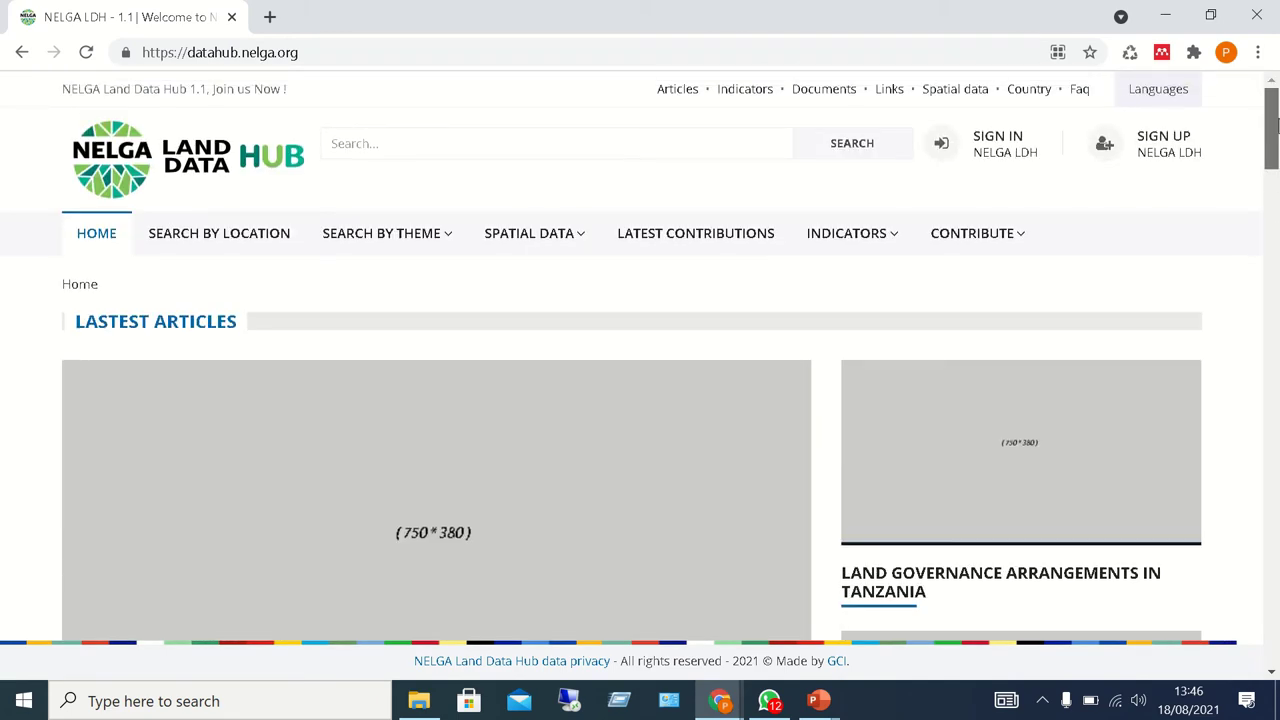
Step: Open the Towards Improved Land Governance article from the Articles listing and review its theme, categories, keywords and text
left_click(676, 92)
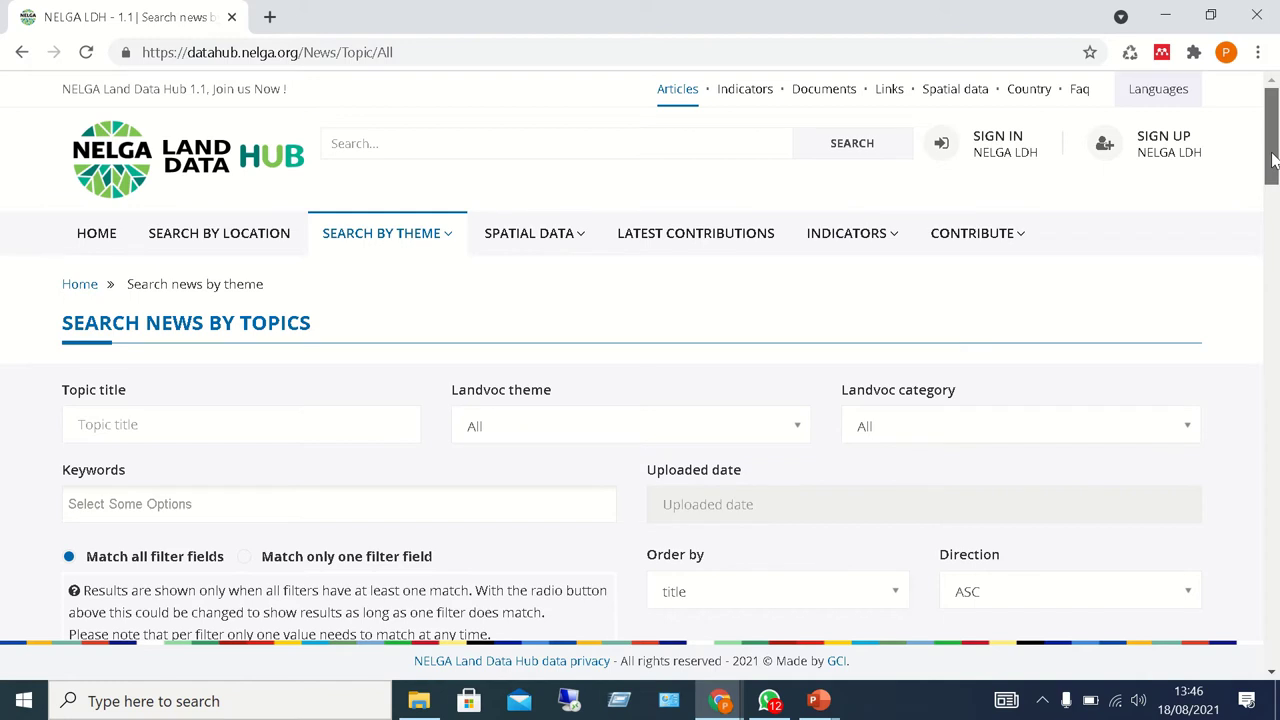
left_click_drag(1273, 160, 1273, 512)
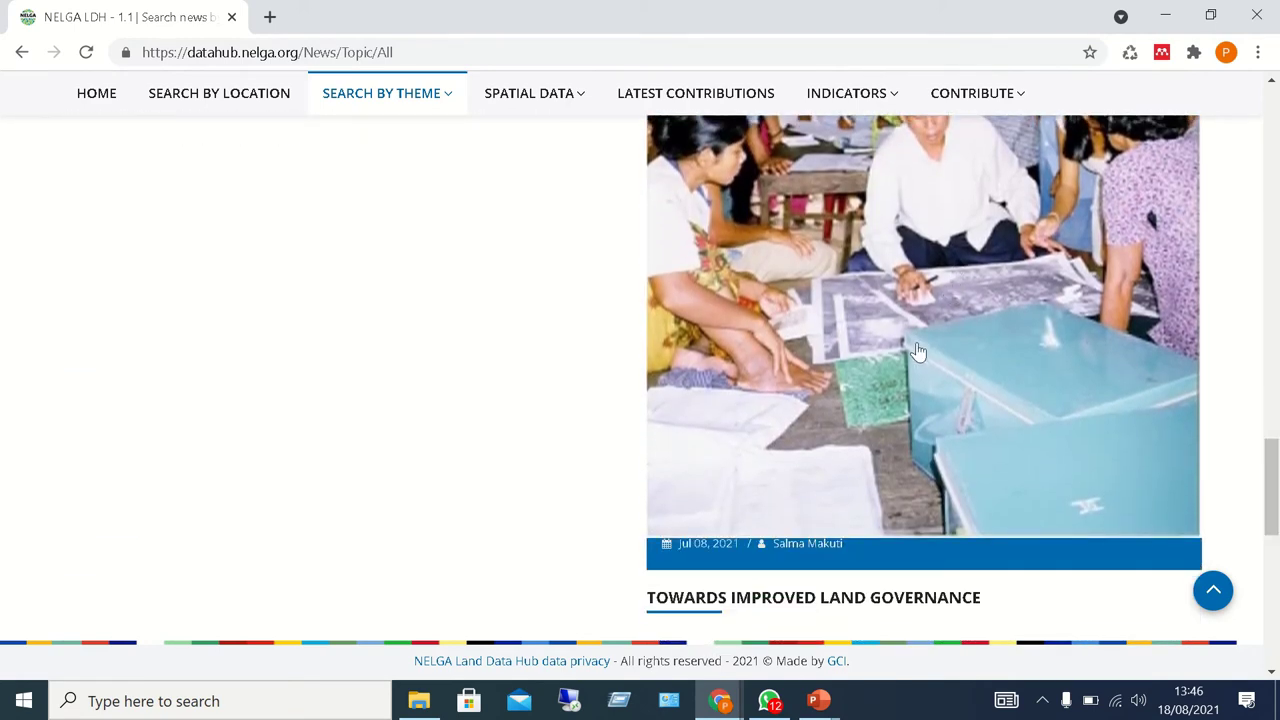
left_click(918, 352)
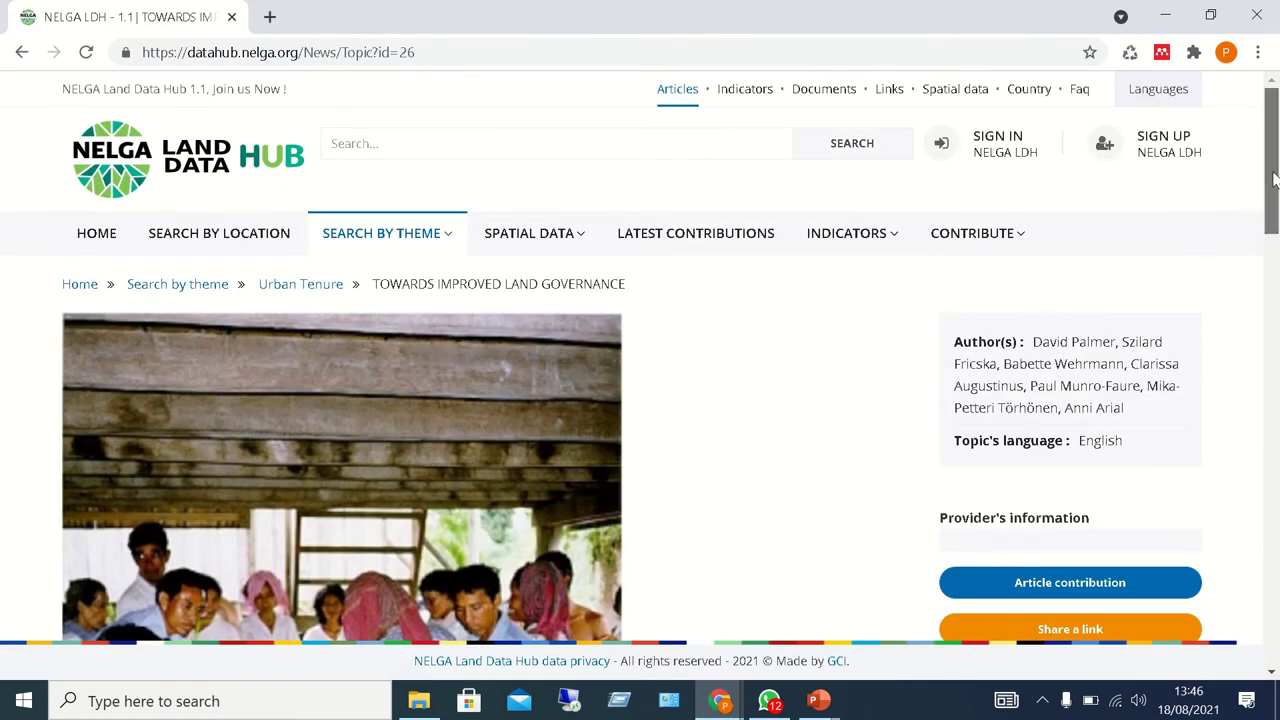
left_click_drag(1274, 178, 1274, 205)
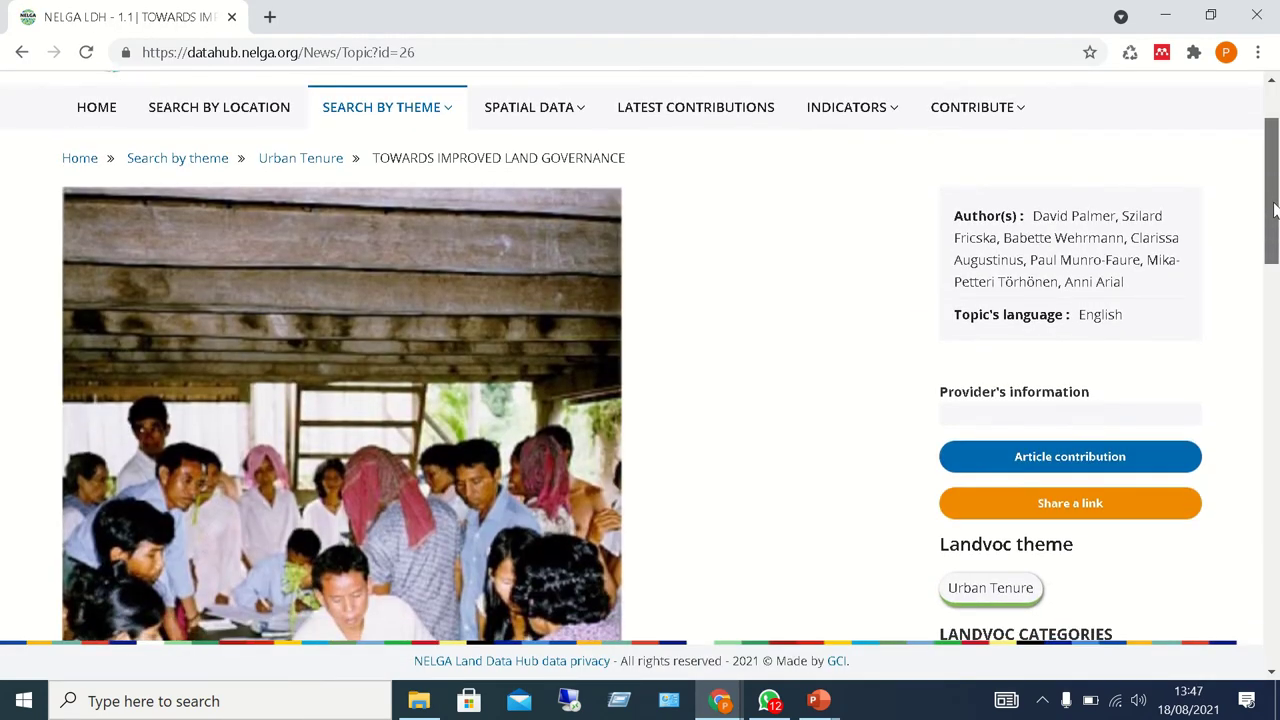
scroll(1177, 160, "up", 2)
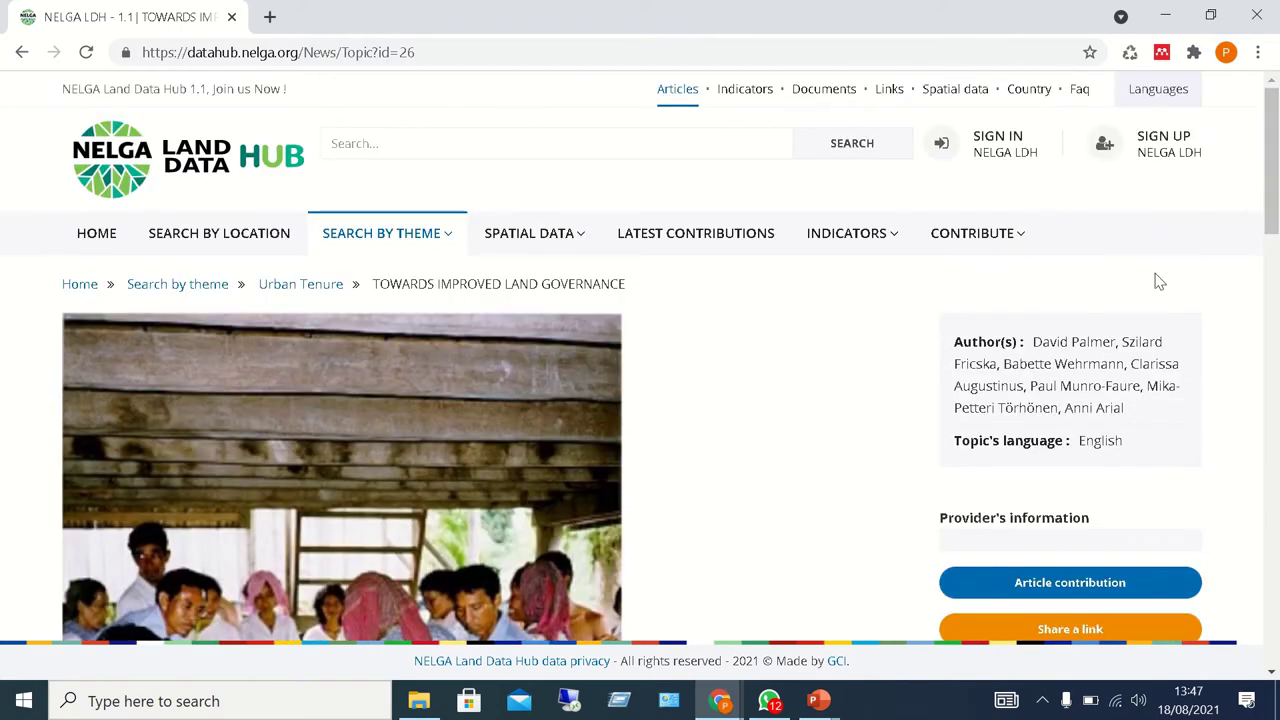
left_click_drag(1276, 164, 1276, 258)
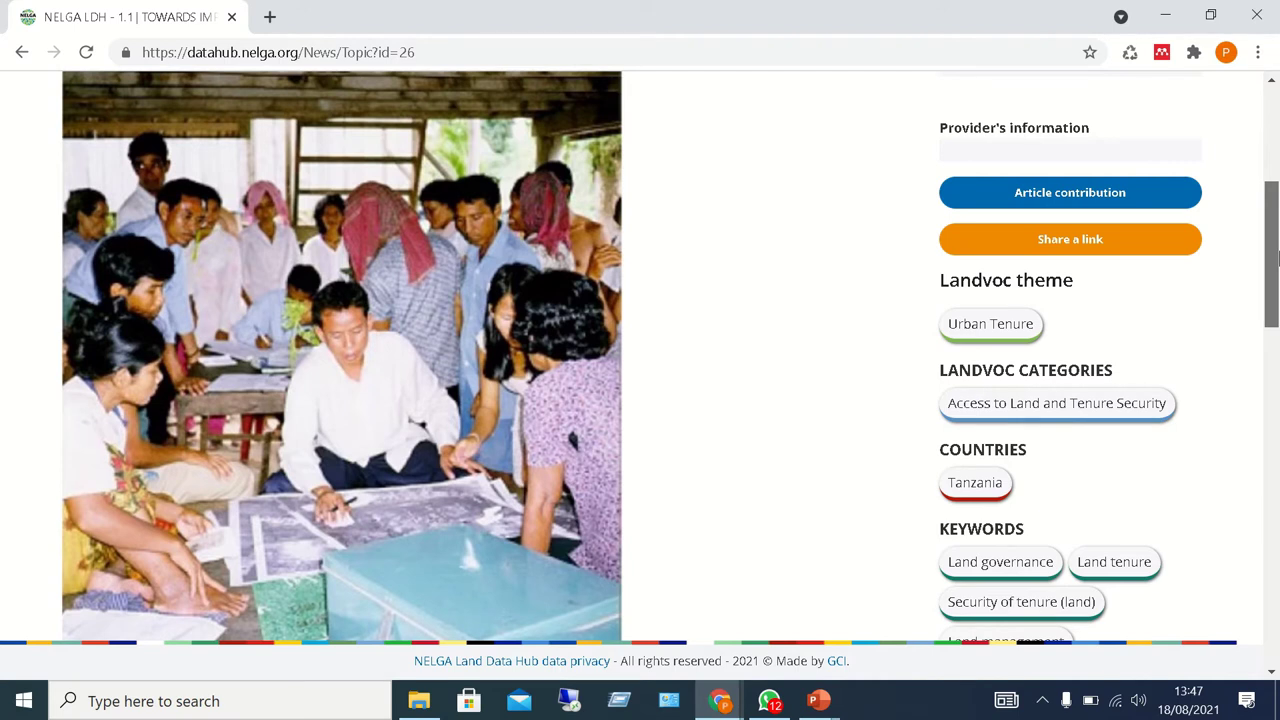
left_click_drag(1276, 258, 1277, 413)
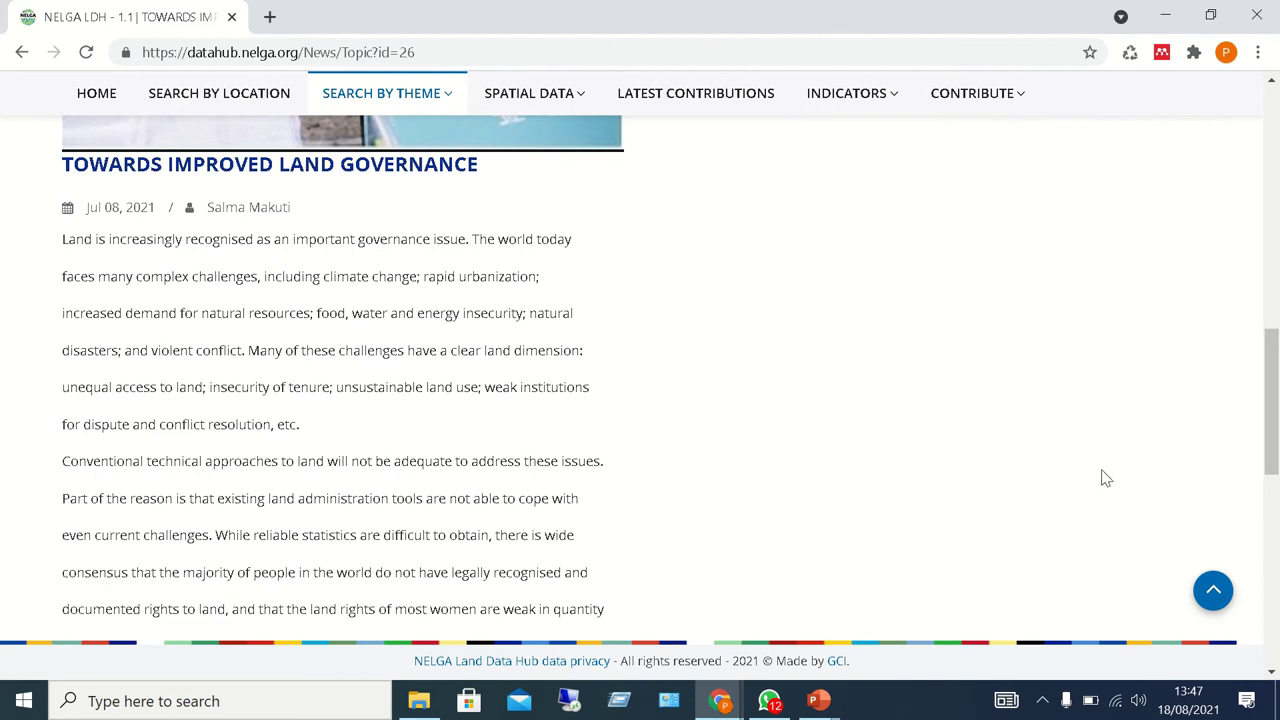
left_click_drag(1270, 400, 1276, 117)
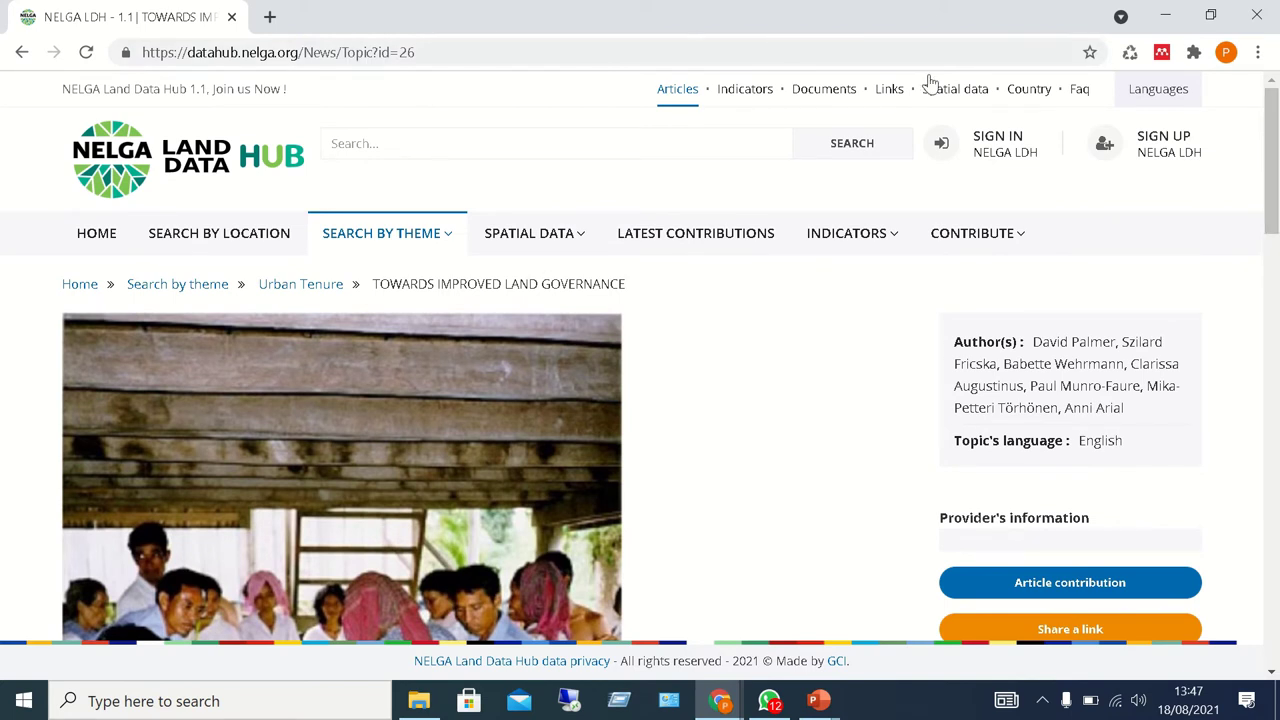
Step: Open the site's Spatial data page
left_click(976, 97)
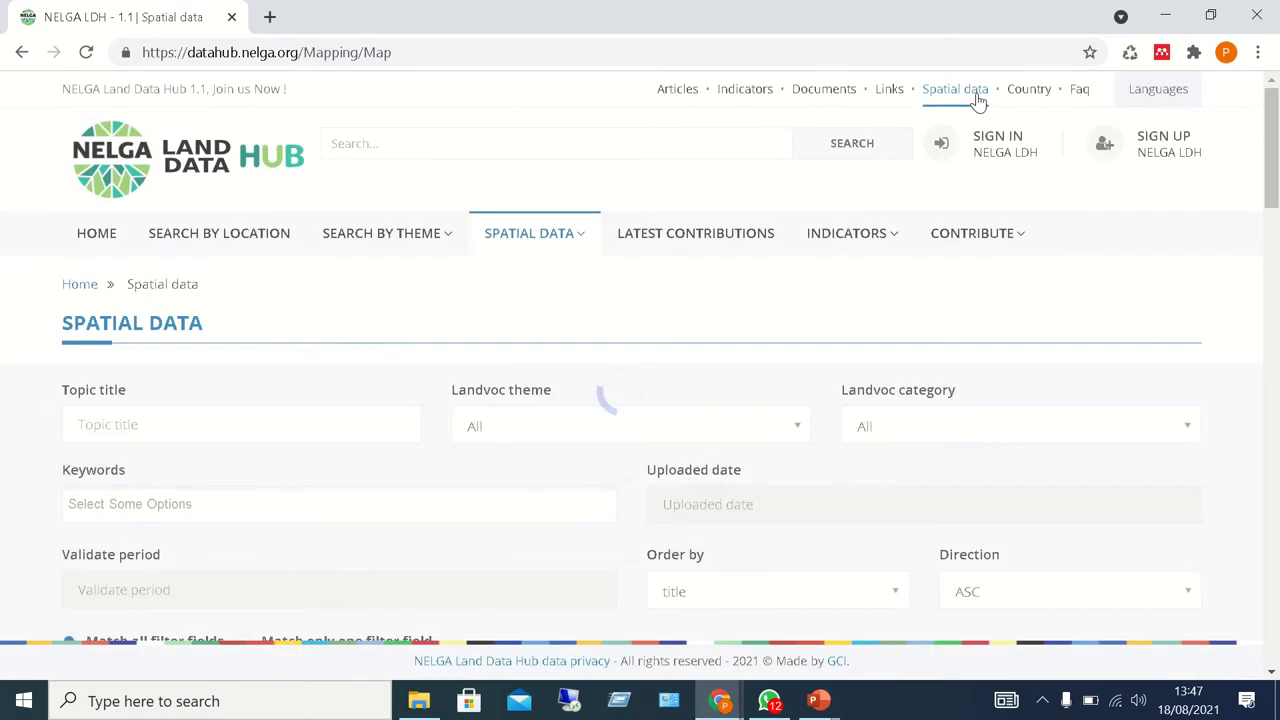
left_click(181, 705)
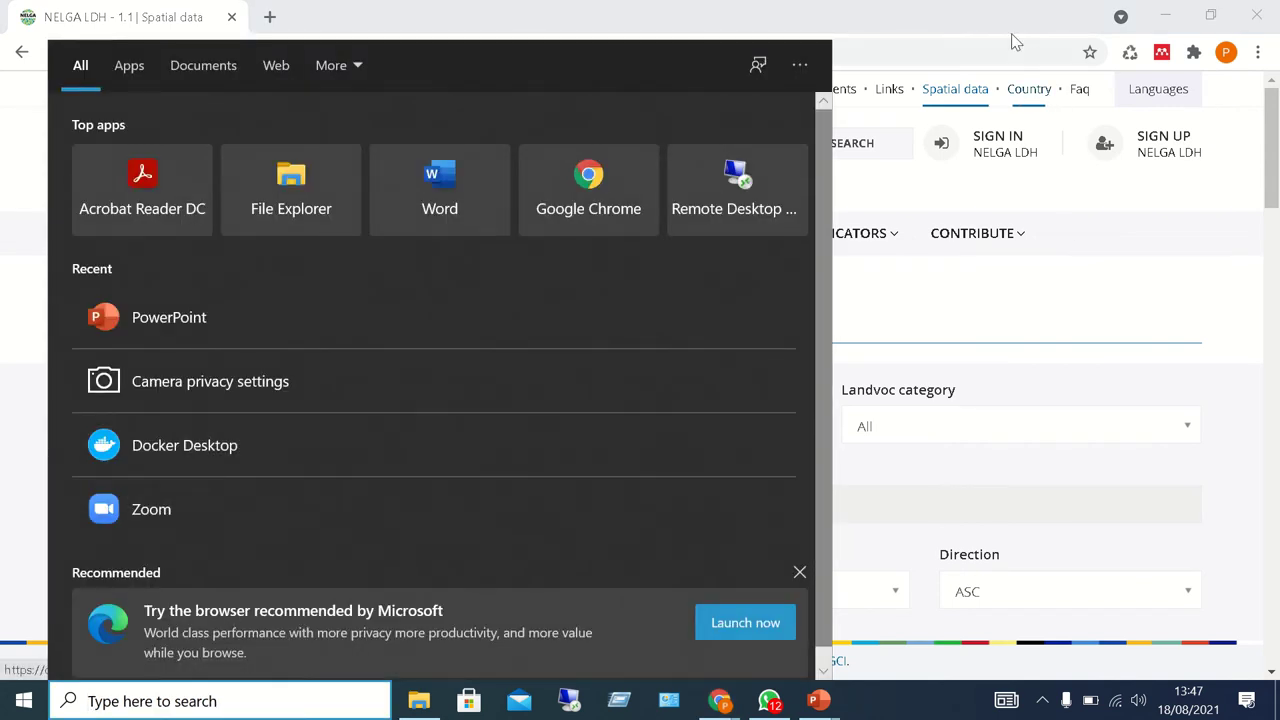
left_click(988, 8)
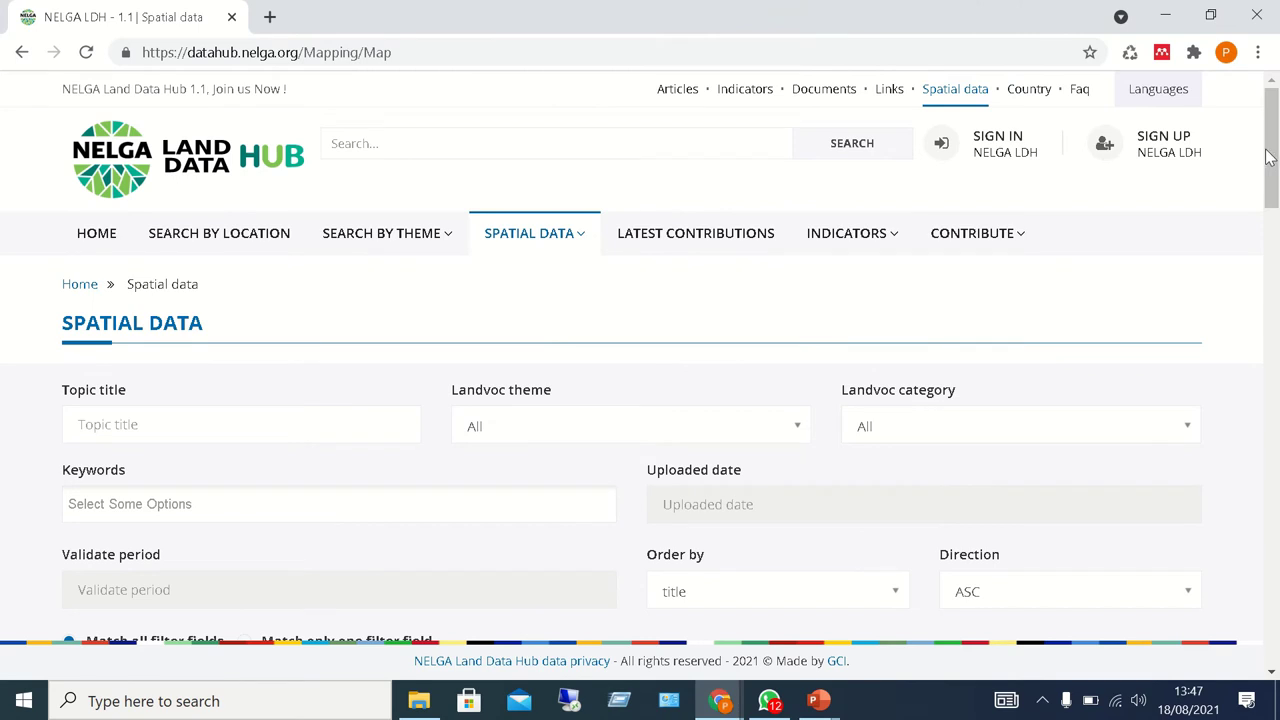
Step: Filter the spatial data list of contributions by the country Rwanda
left_click_drag(1273, 155, 1273, 176)
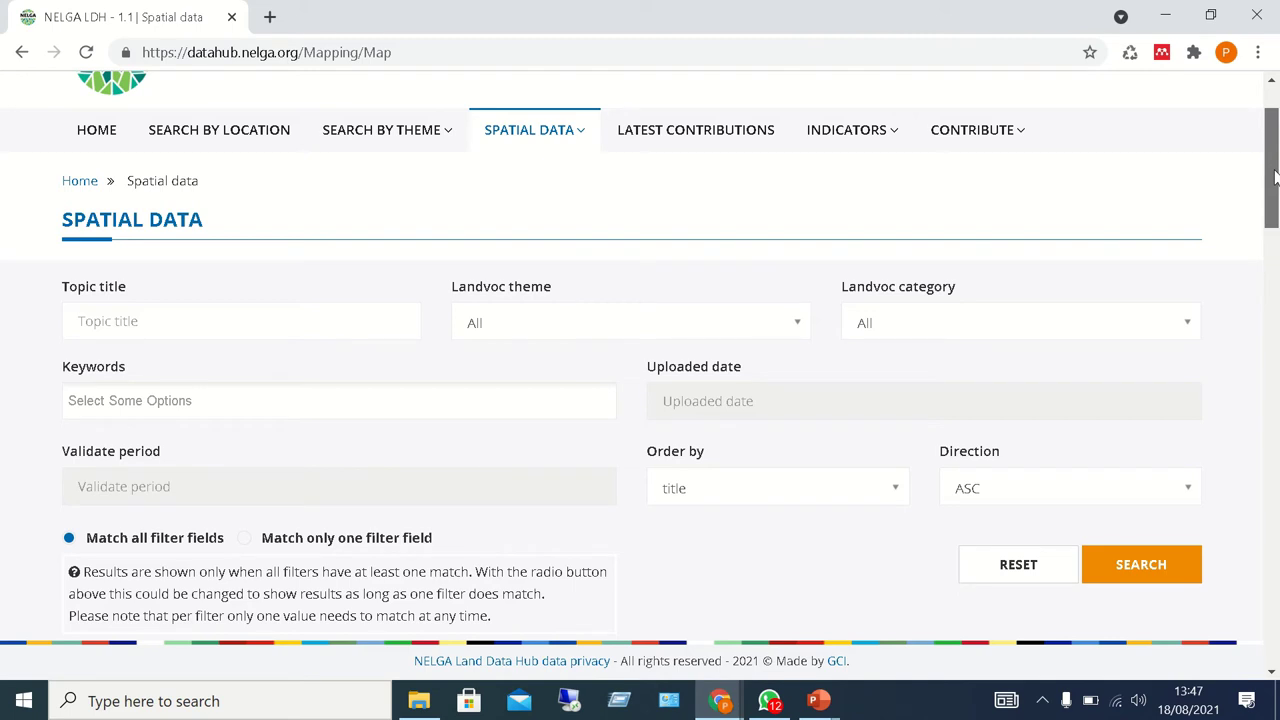
left_click_drag(1273, 176, 1273, 196)
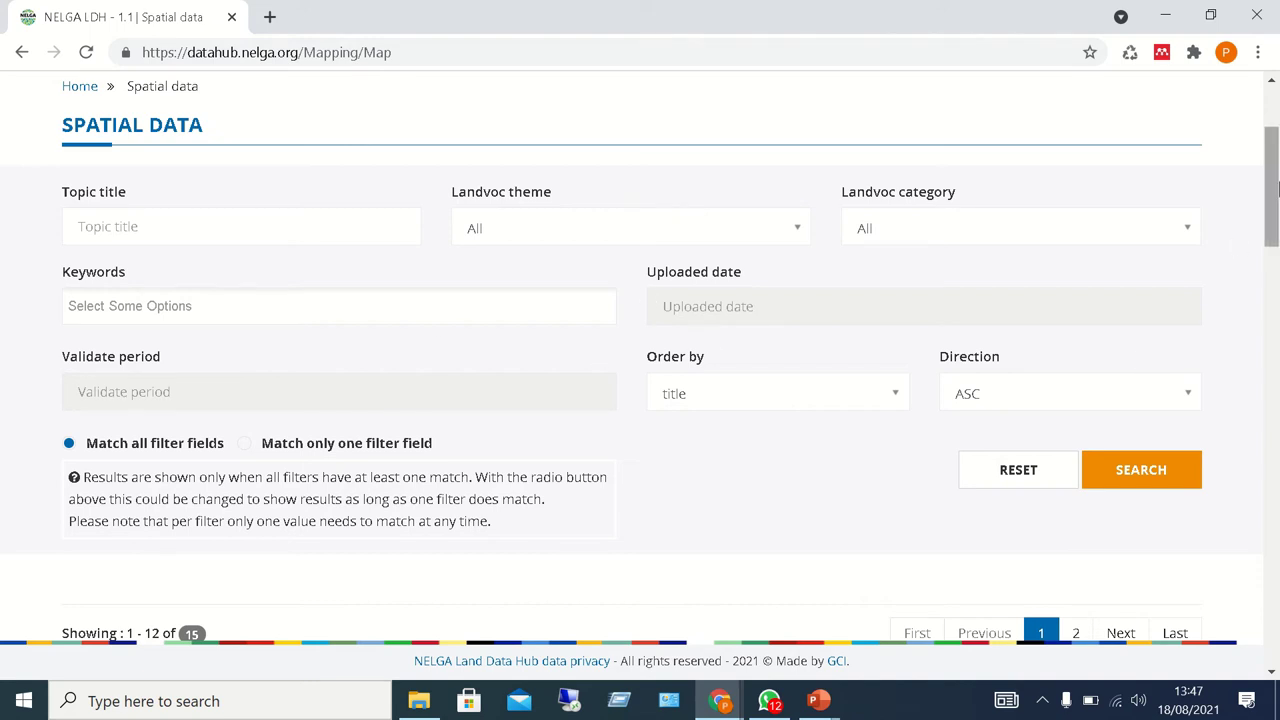
left_click(1276, 190)
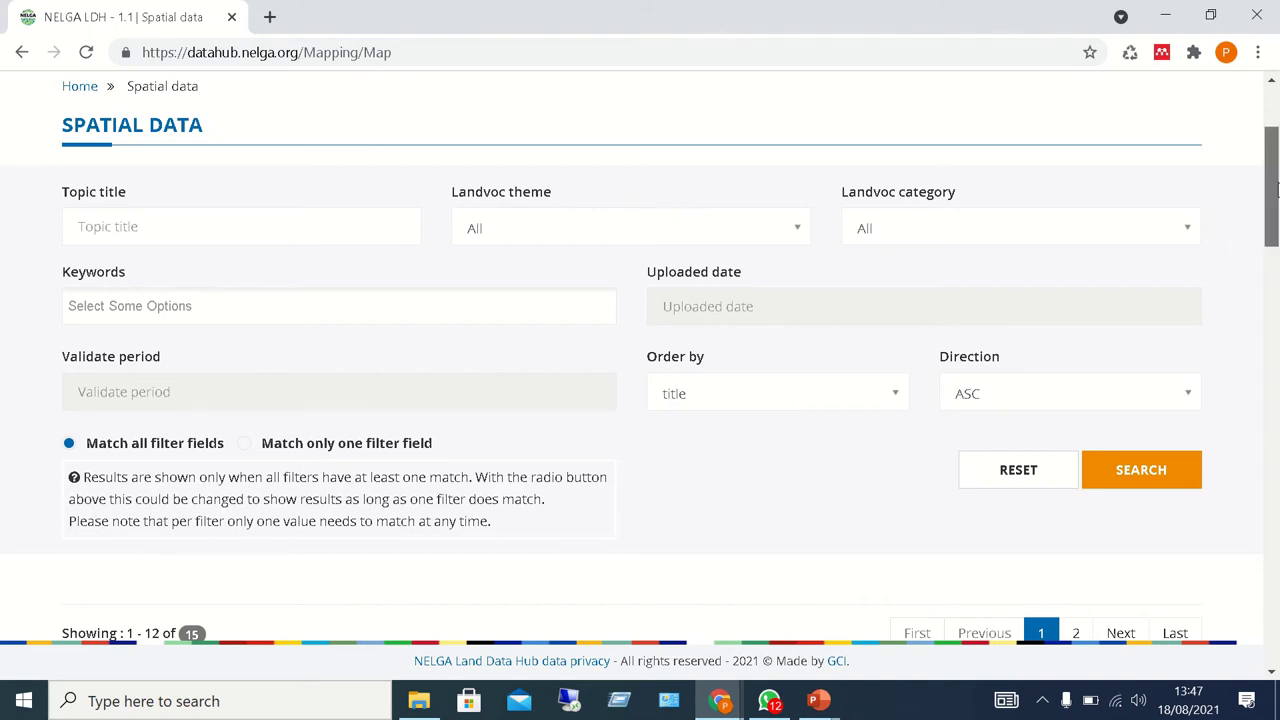
left_click_drag(1276, 190, 1276, 251)
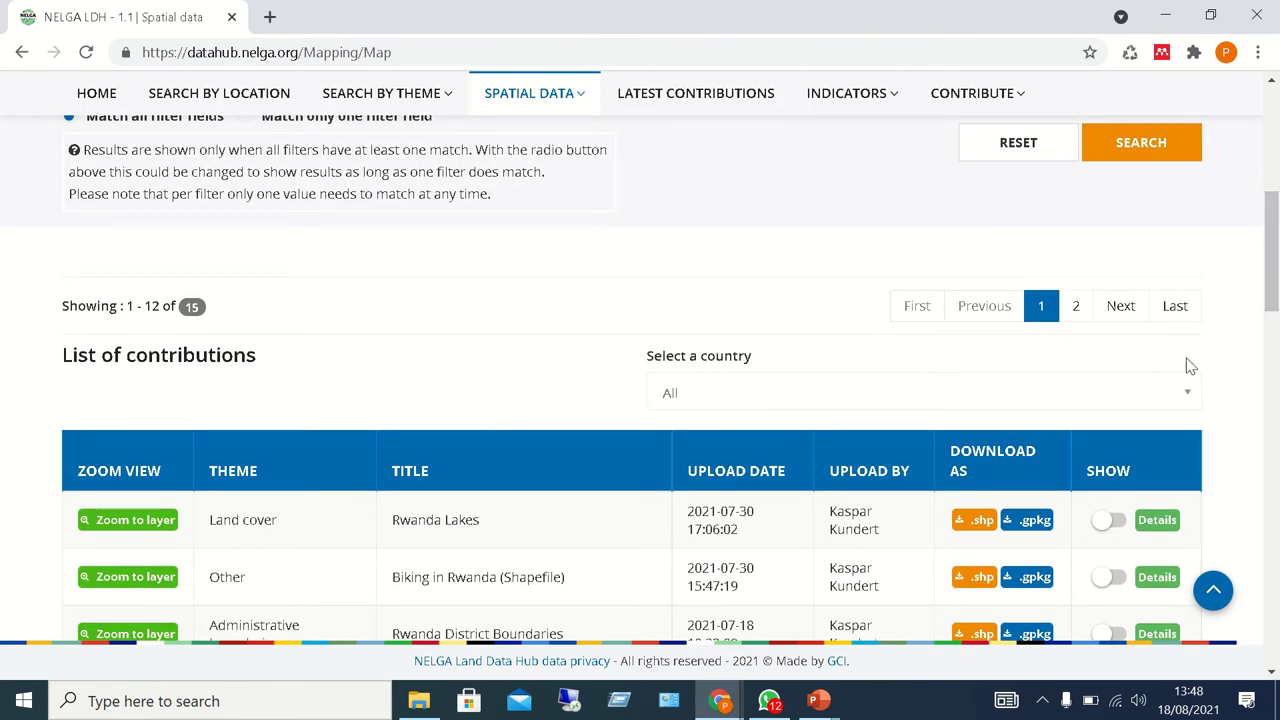
left_click(1187, 395)
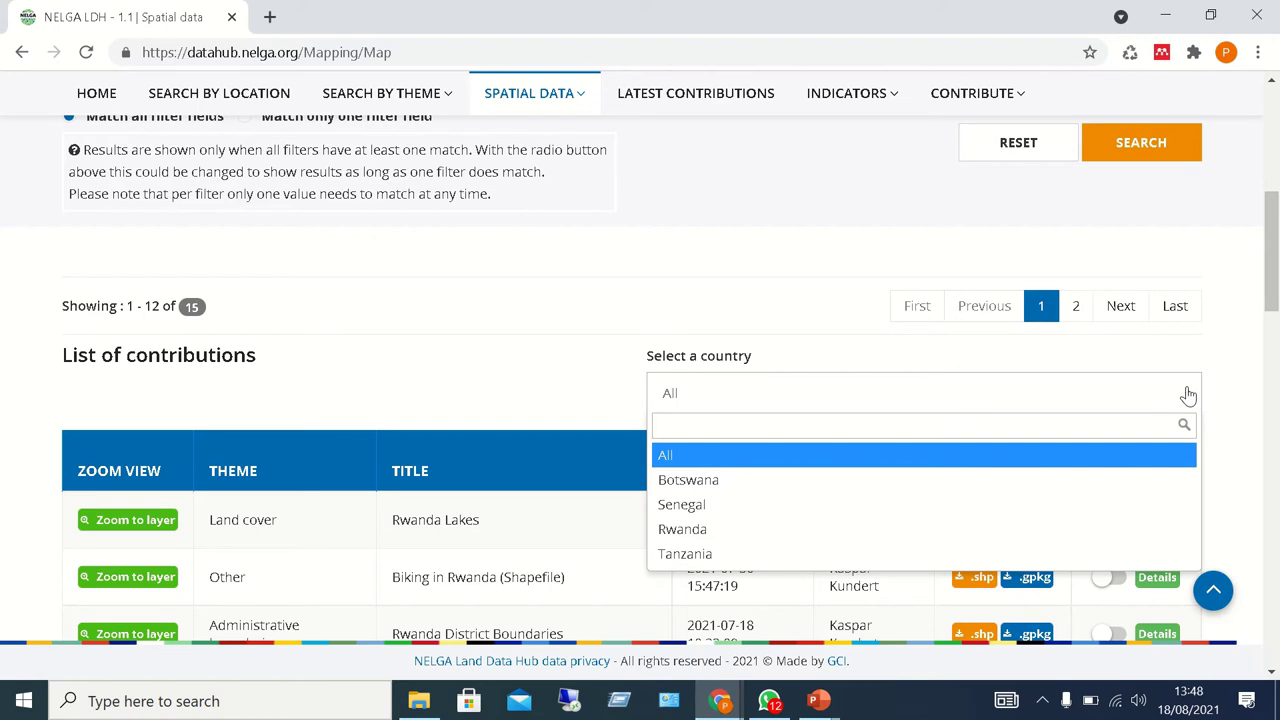
left_click(735, 541)
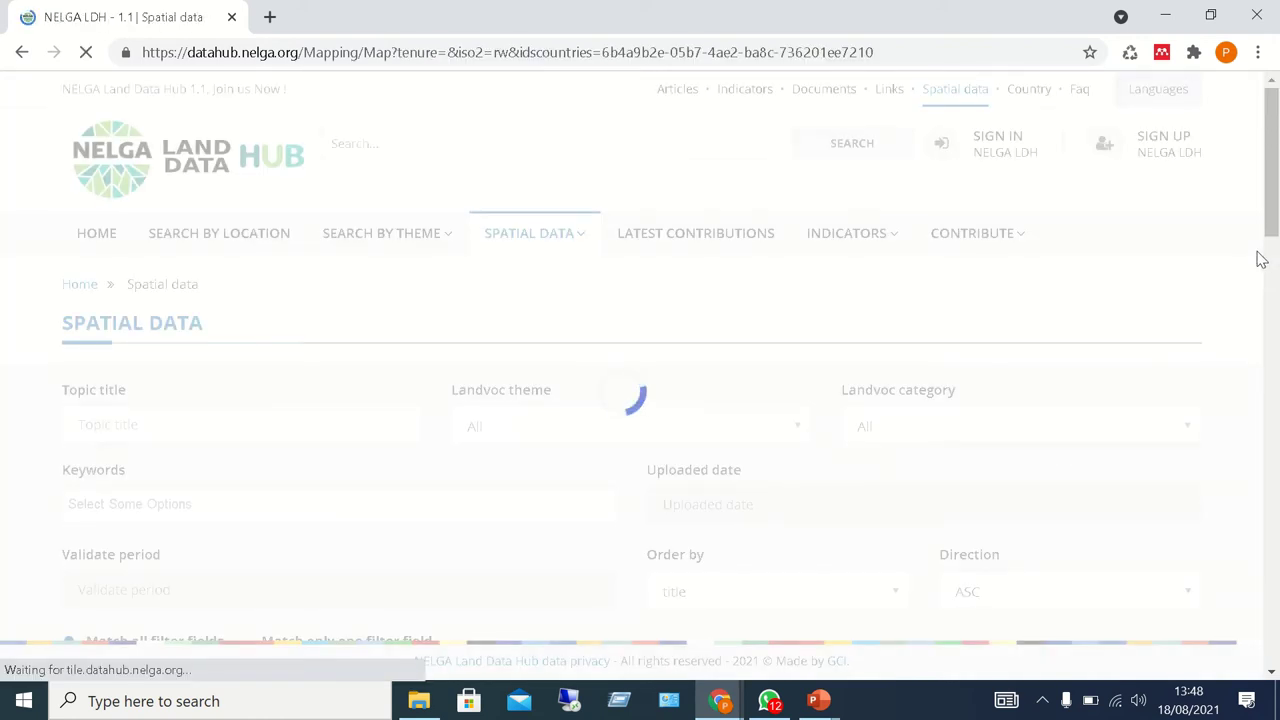
Step: Show the Rwanda District Boundaries layer on the map
left_click_drag(1276, 170, 1276, 305)
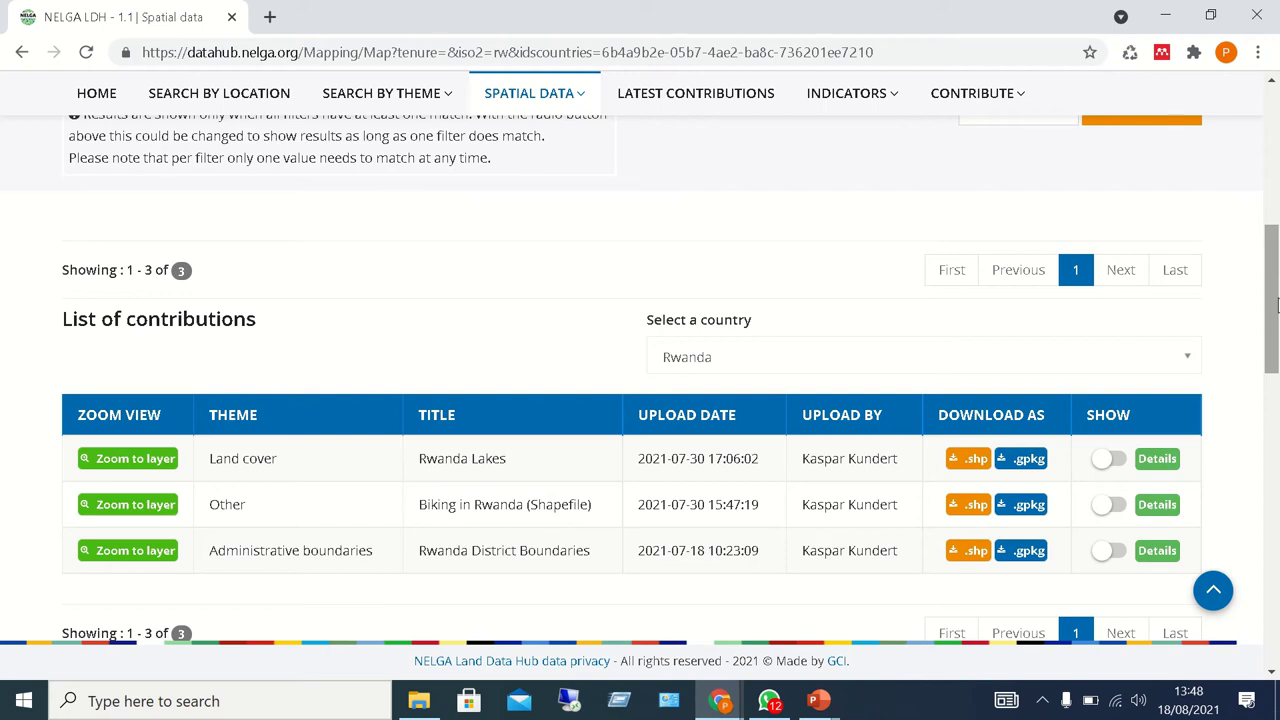
left_click_drag(1277, 305, 1277, 333)
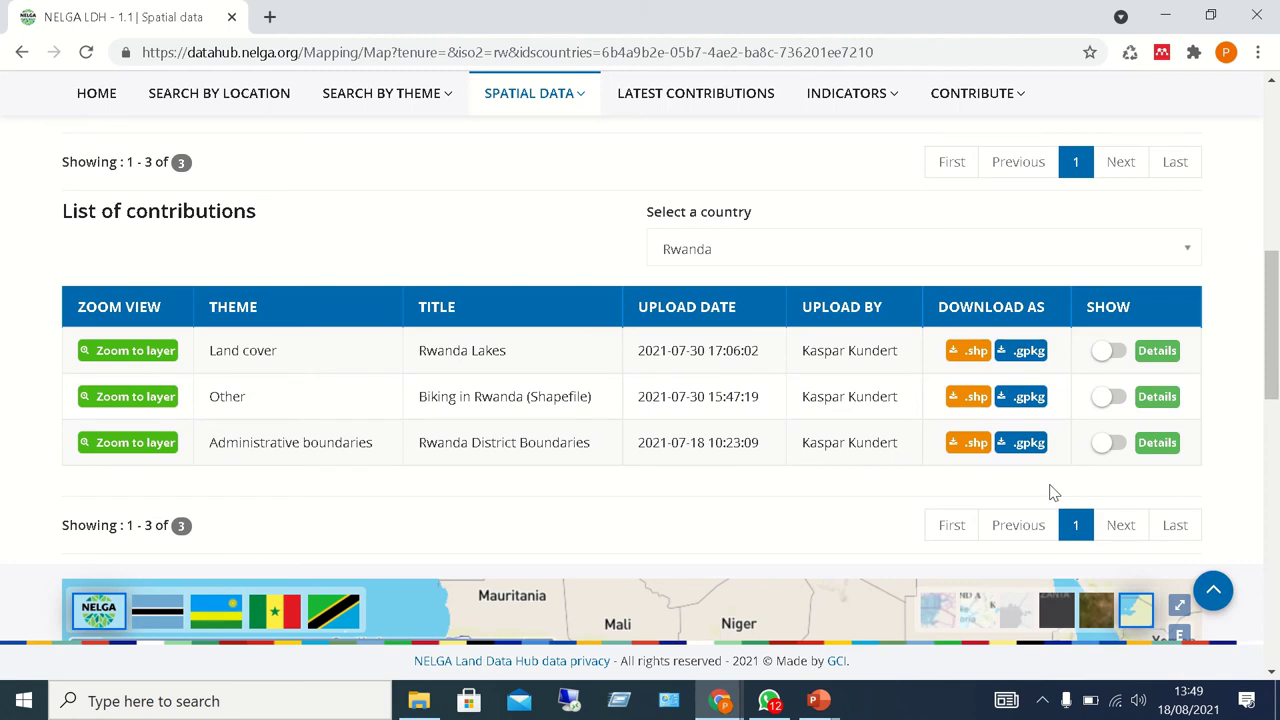
left_click(1118, 445)
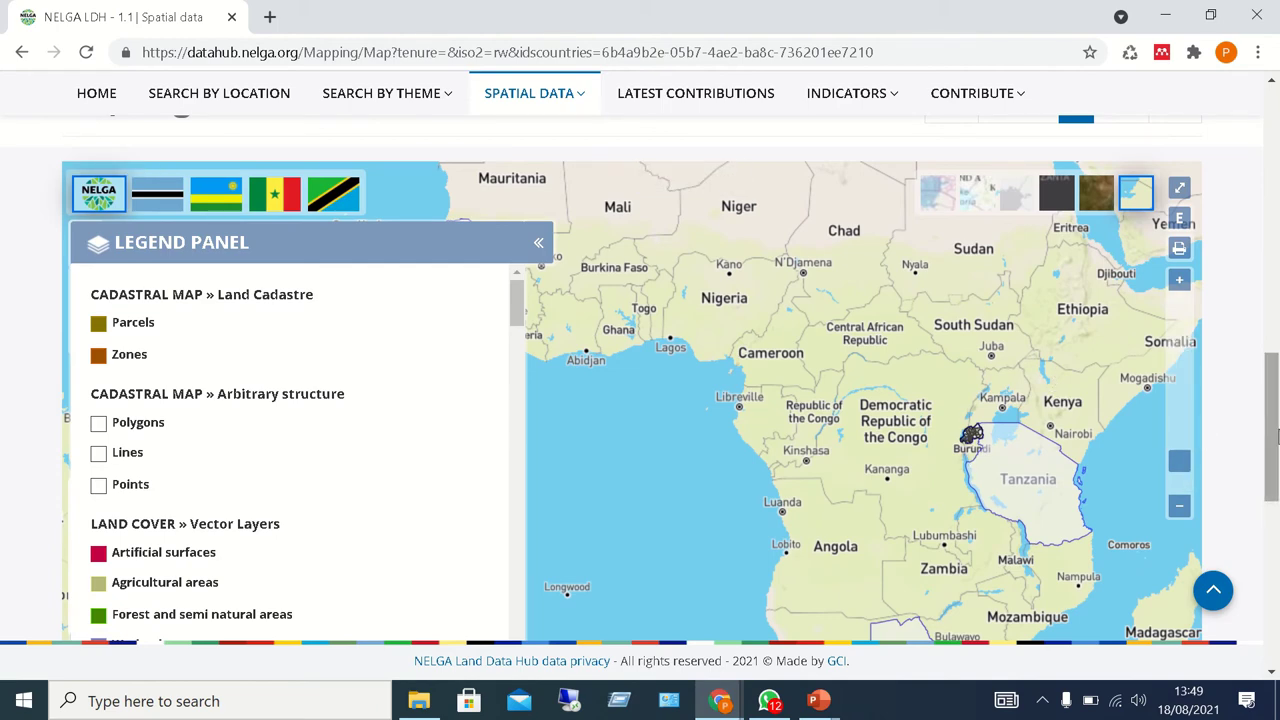
Step: Zoom the map to the Rwanda District Boundaries layer and switch the map background to the first available base map
scroll(1275, 430, "up", 2)
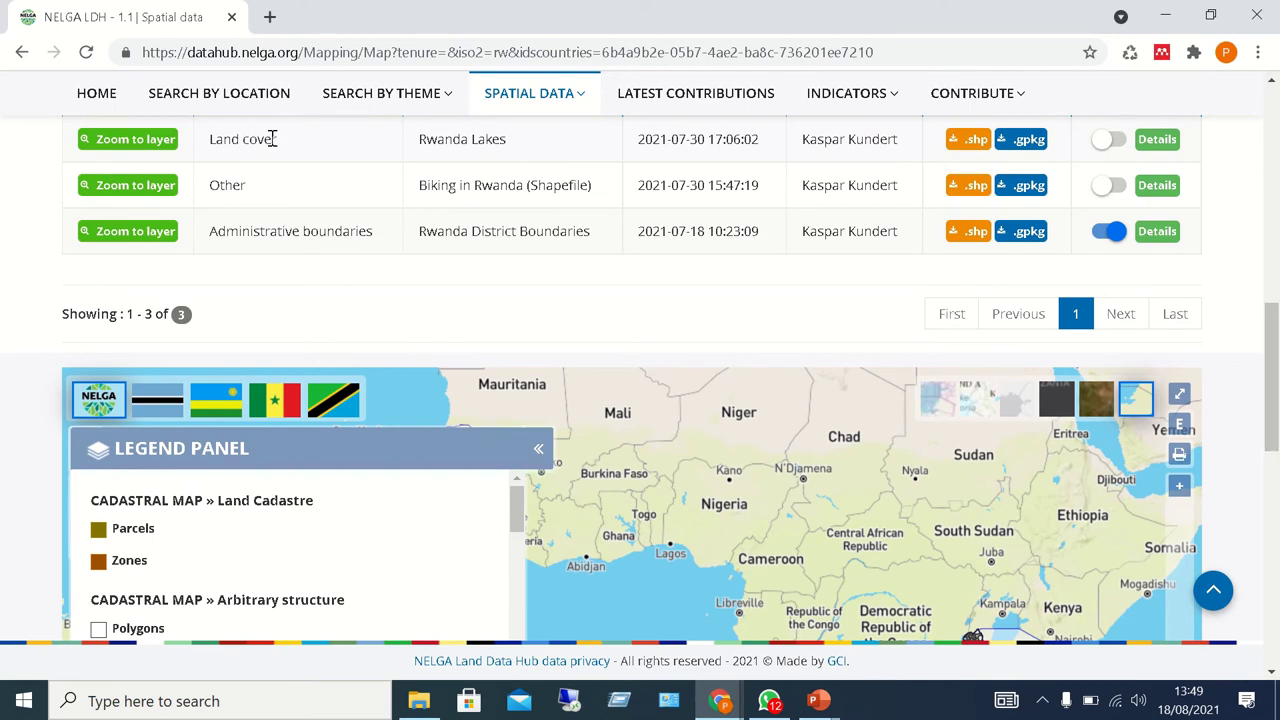
left_click(163, 236)
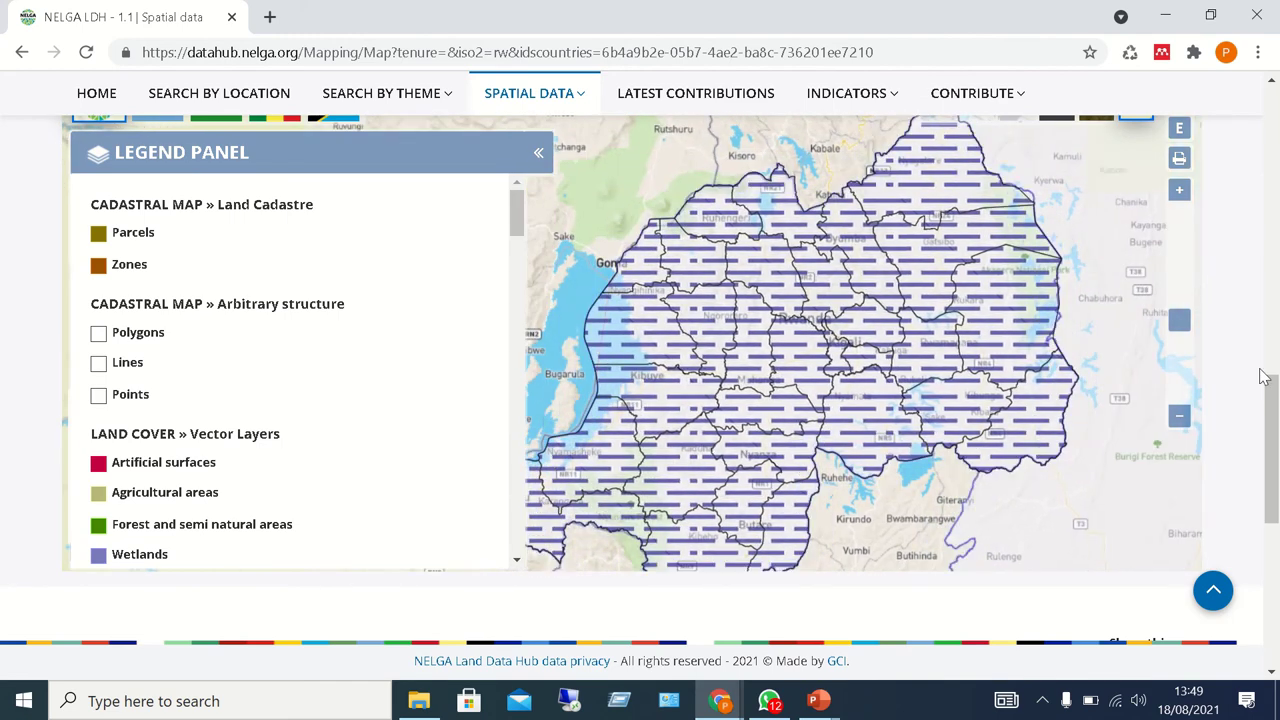
left_click_drag(1275, 400, 1276, 353)
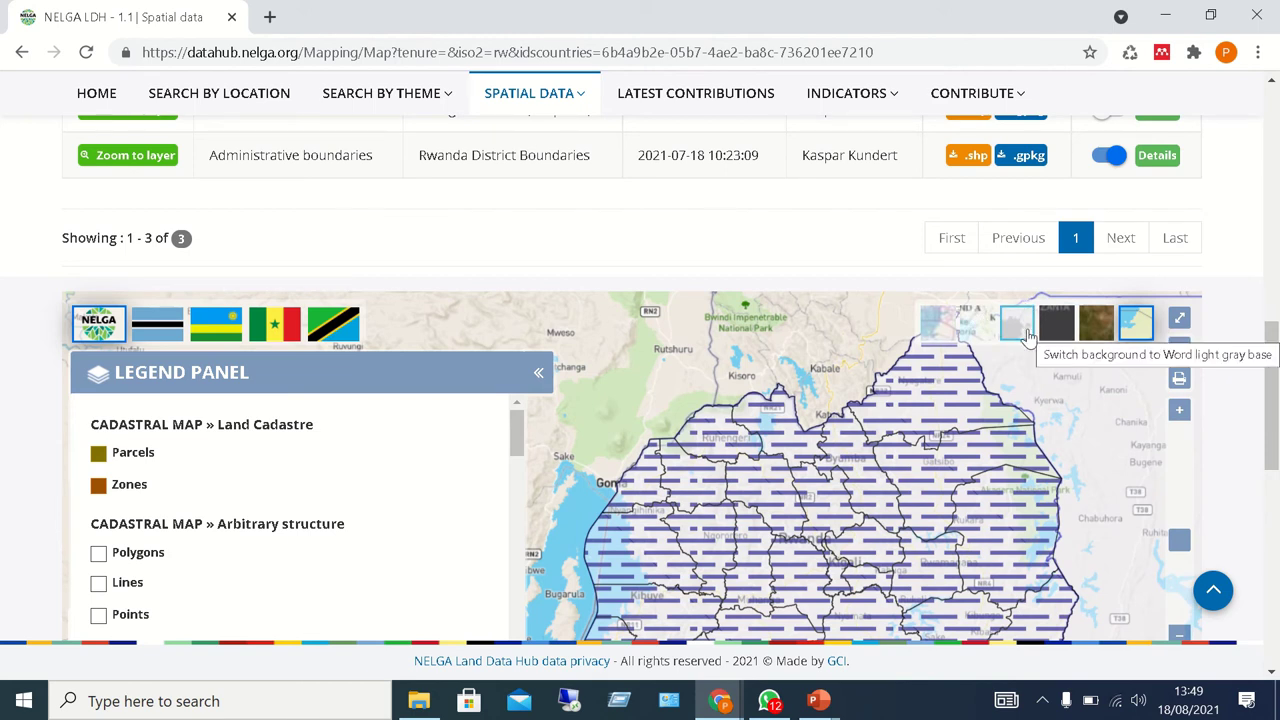
left_click(943, 328)
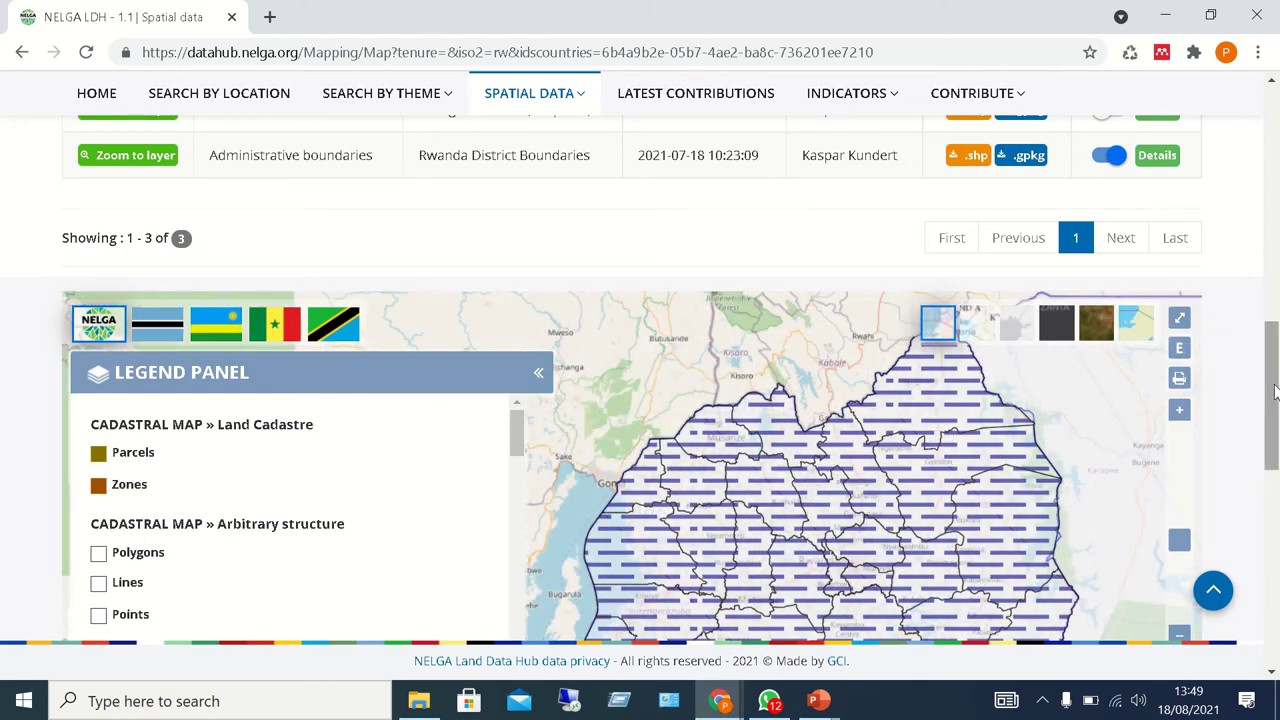
left_click_drag(1265, 393, 1266, 441)
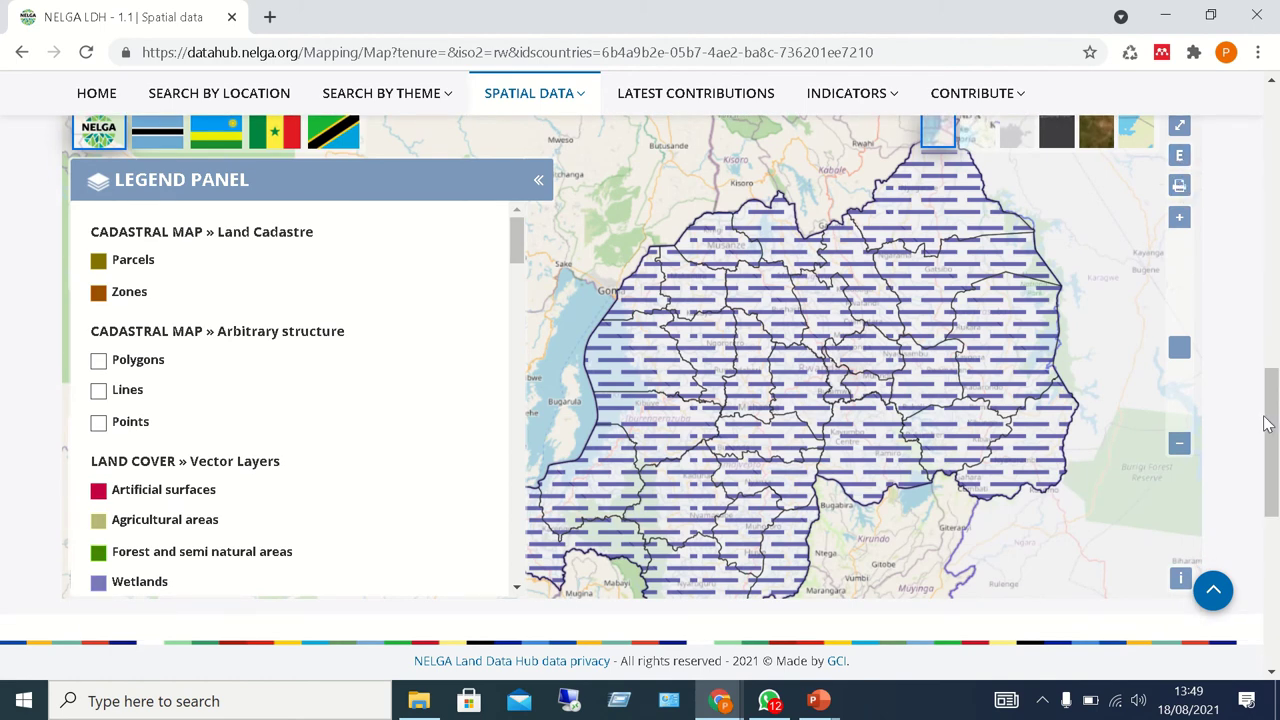
Step: Open the site's Country page, choose Botswana and review its search items by location
left_click_drag(1273, 437, 1276, 160)
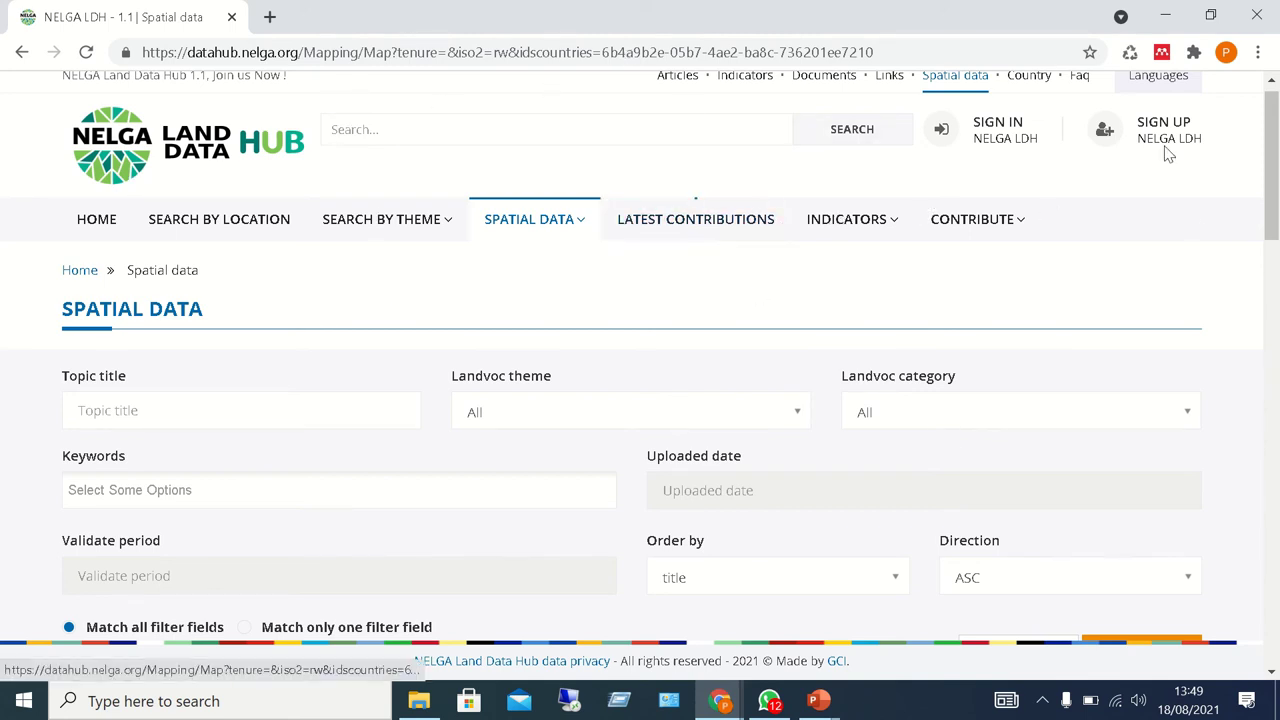
left_click_drag(1271, 229, 1271, 205)
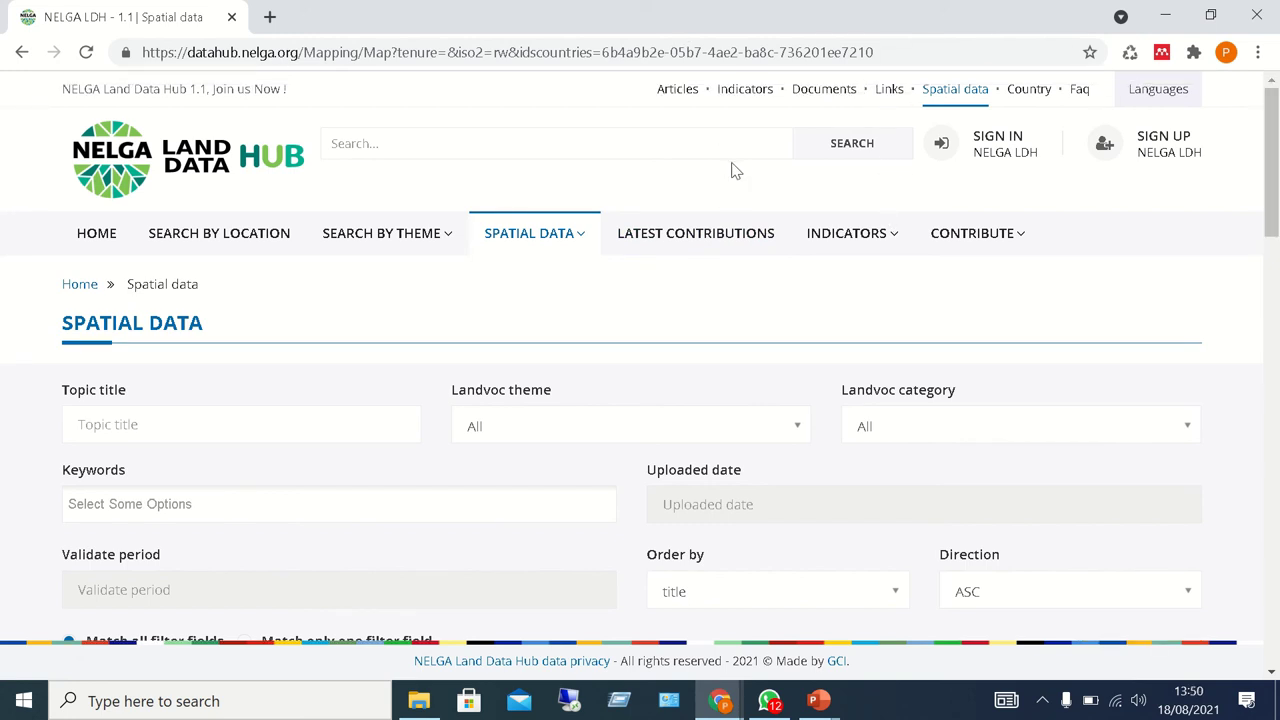
left_click(1030, 100)
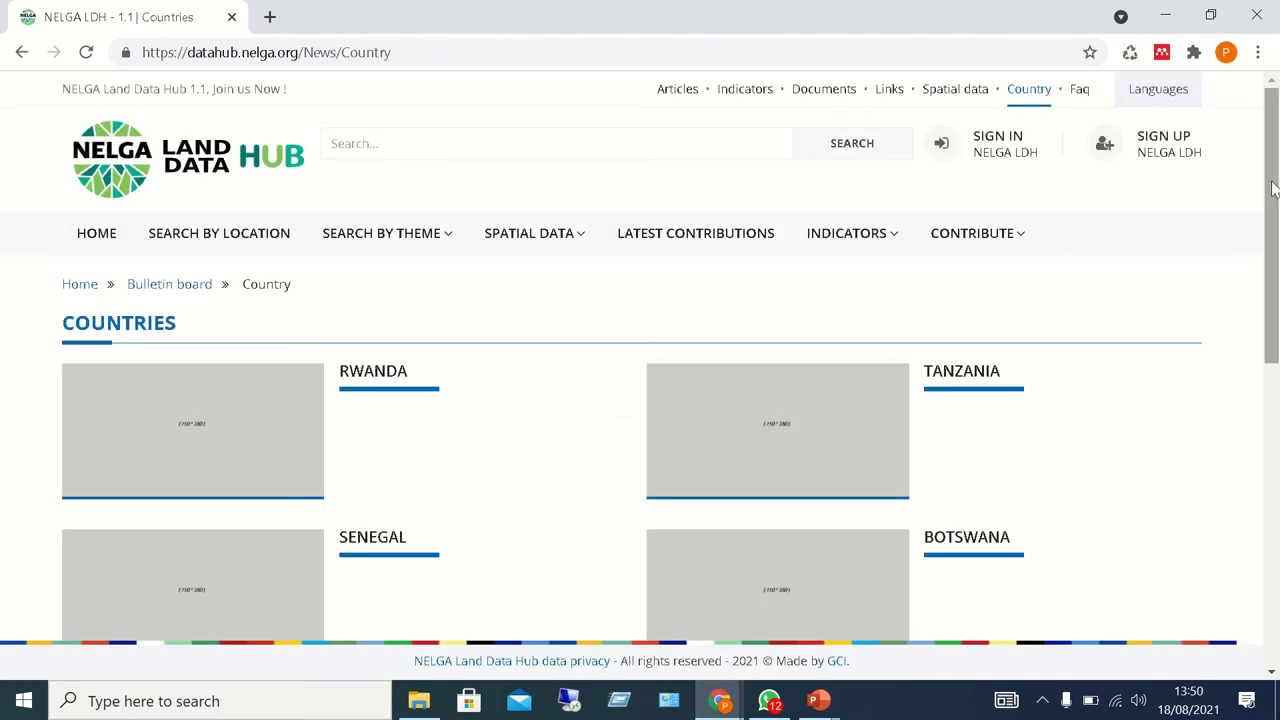
left_click_drag(1273, 190, 1277, 268)
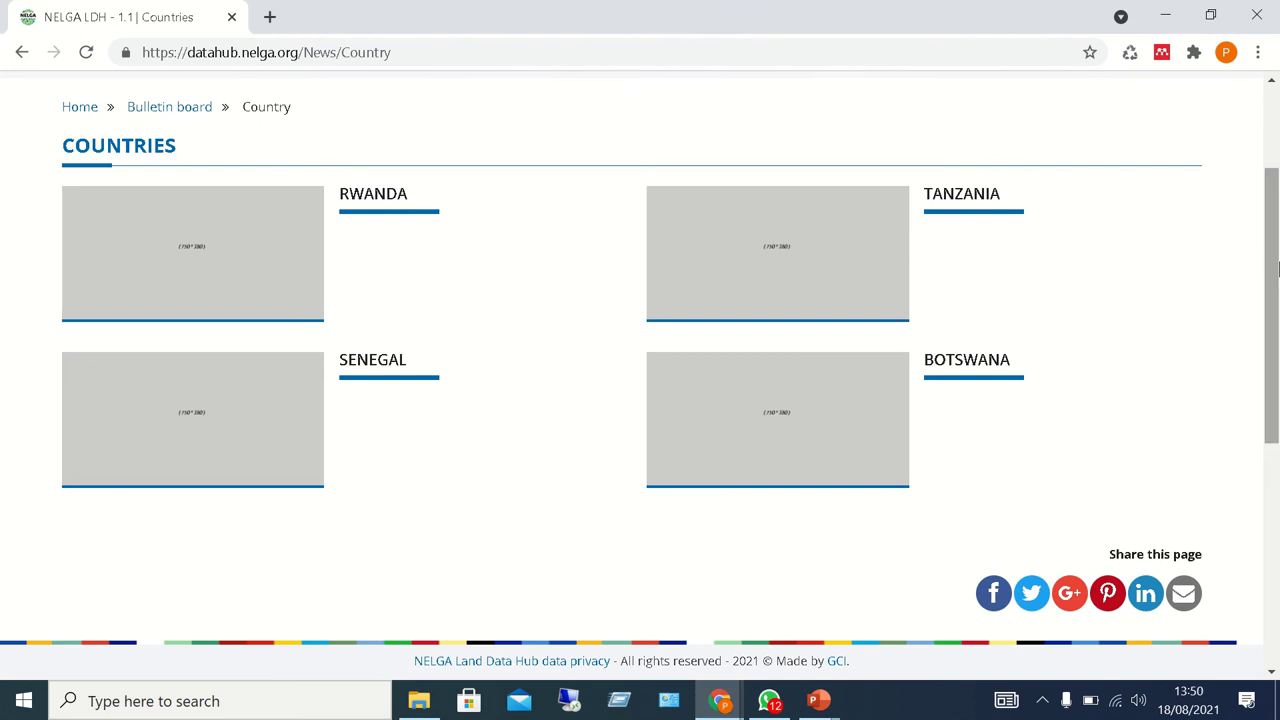
left_click(785, 430)
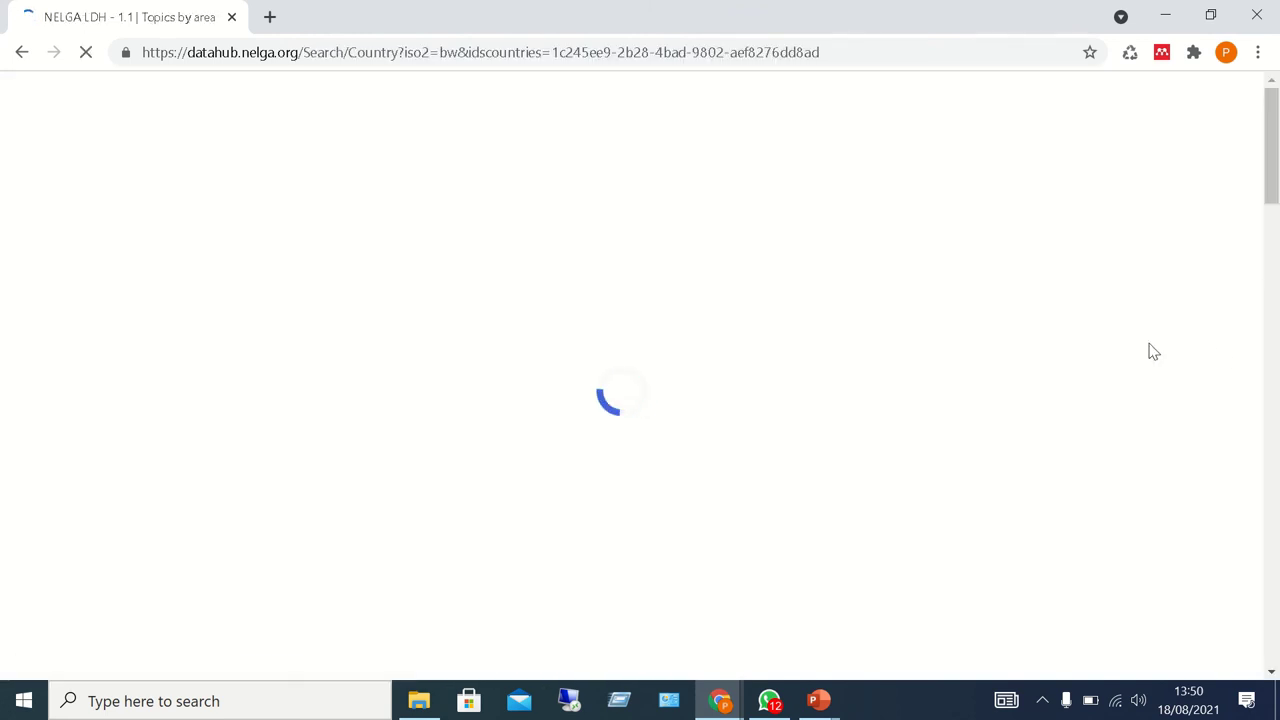
left_click_drag(1277, 182, 1253, 145)
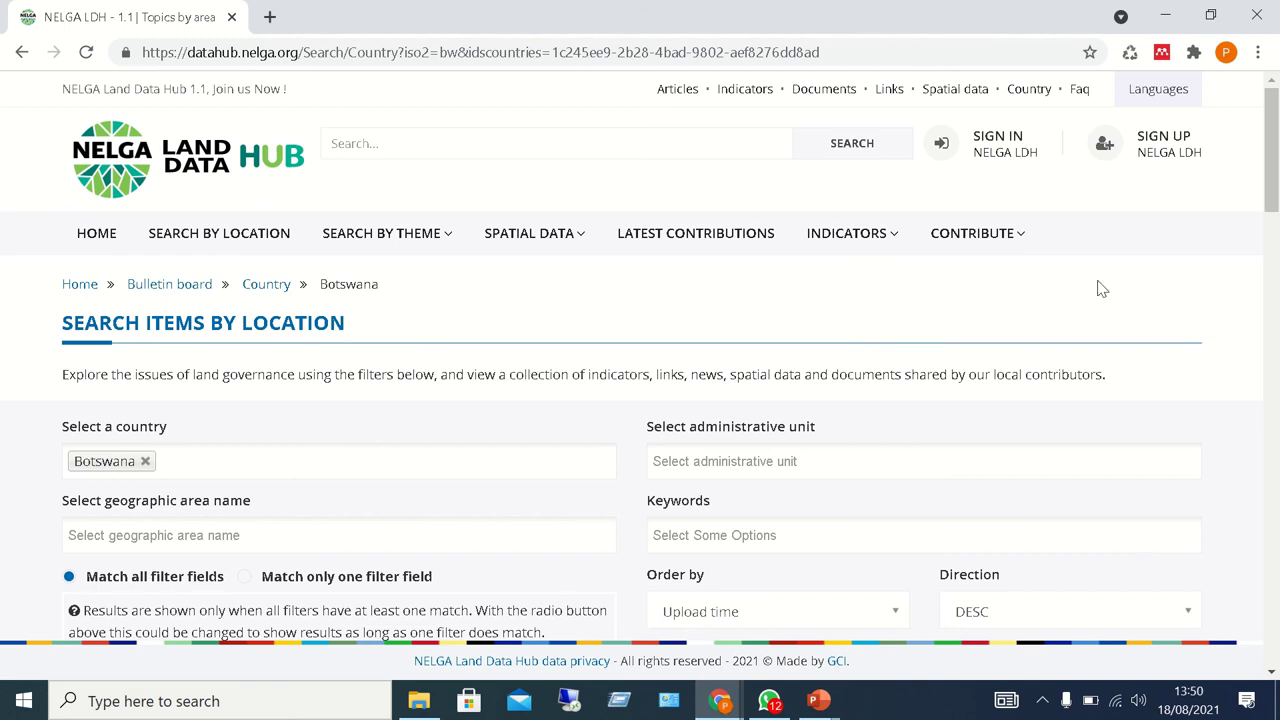
Step: Open the page for contributing articles and review its login form and registration information
mouse_move(1000, 236)
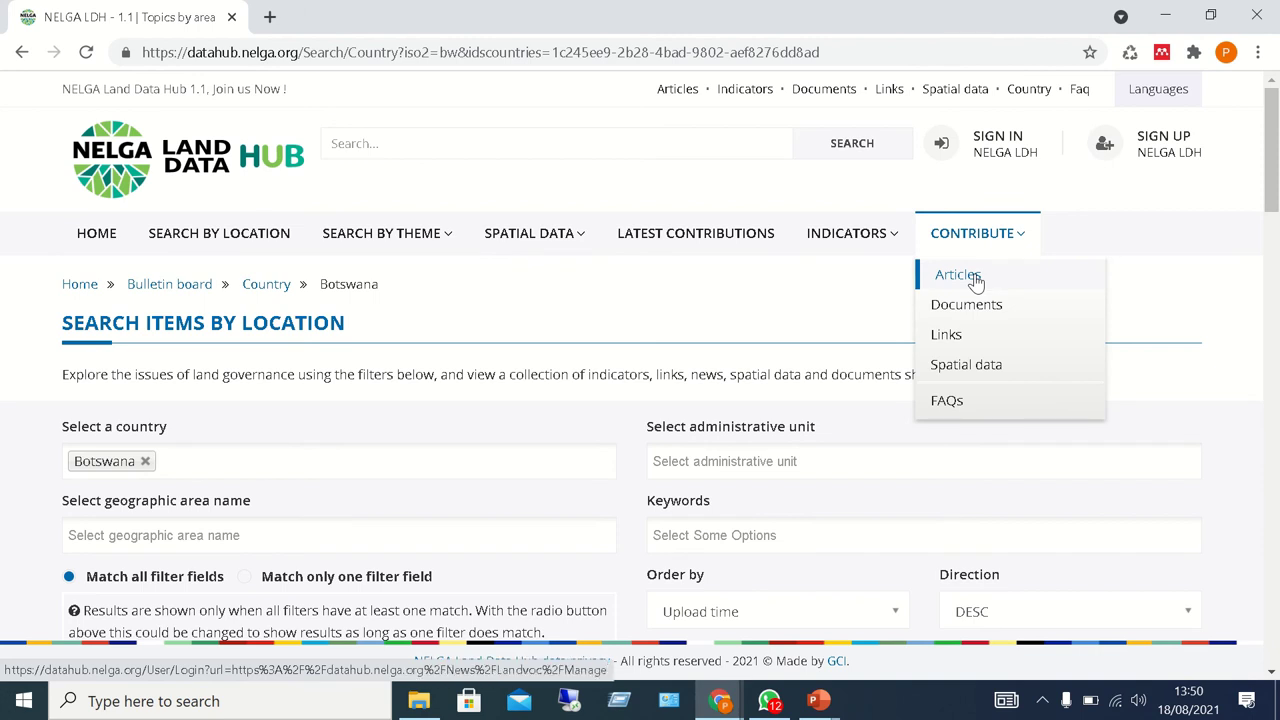
left_click(958, 276)
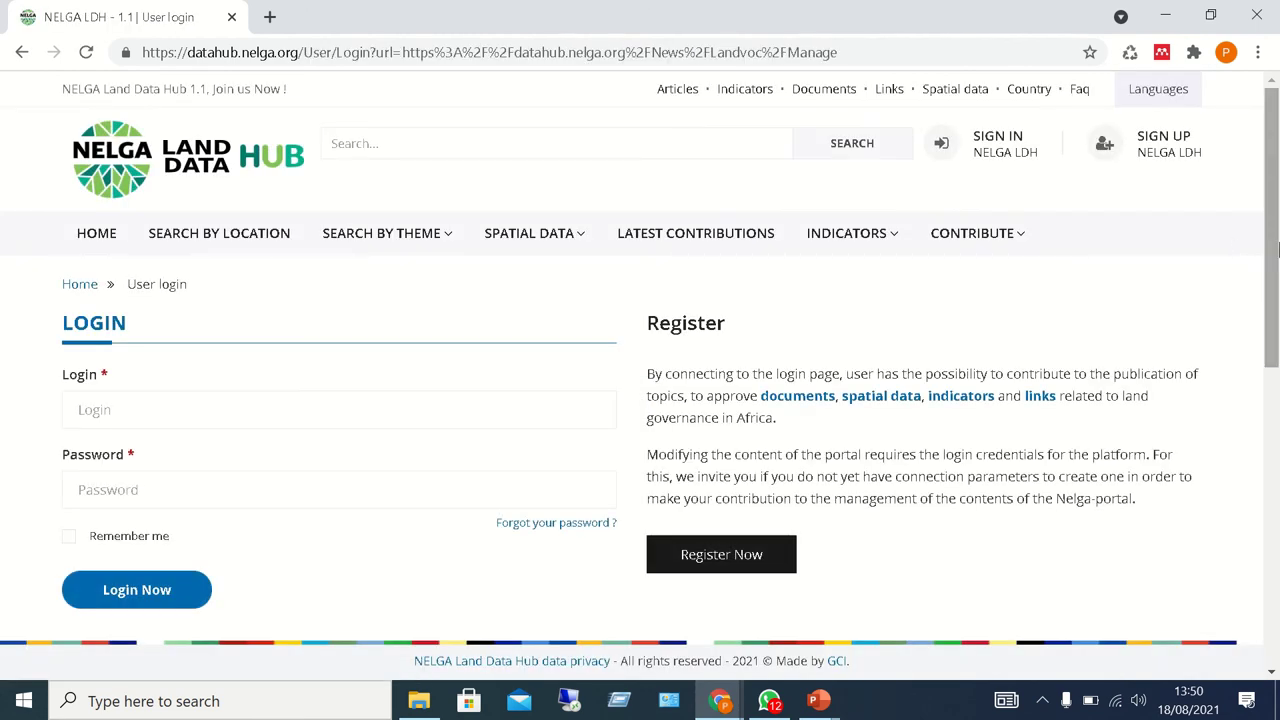
left_click_drag(1276, 250, 1276, 289)
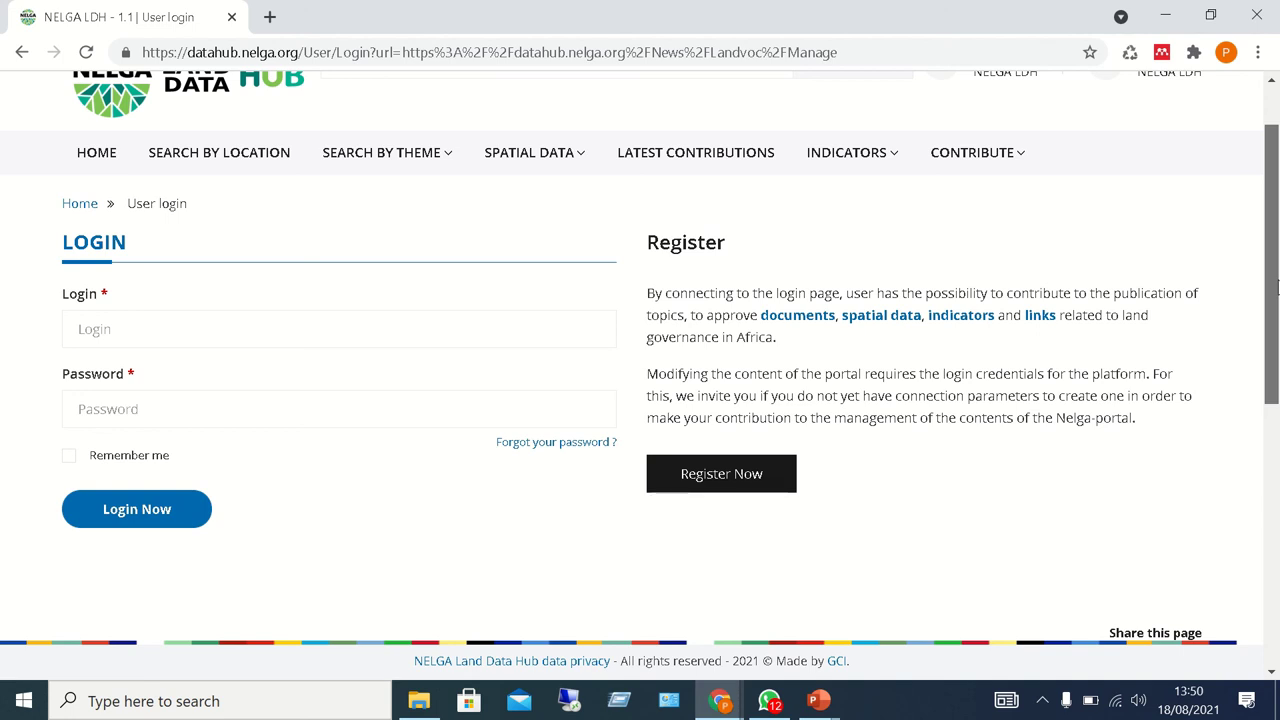
left_click_drag(1276, 289, 1276, 250)
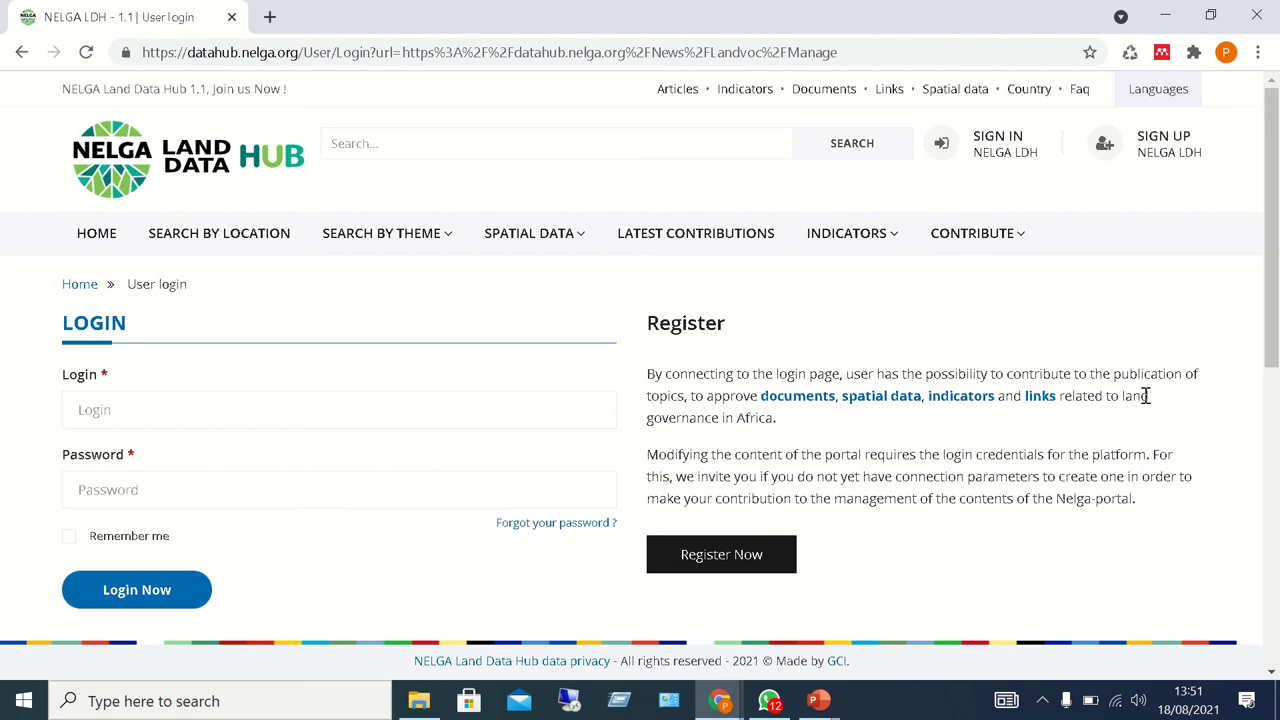
mouse_move(1273, 257)
left_mouse_down()
mouse_move(1275, 467)
mouse_move(1273, 255)
left_mouse_up()
mouse_move(590, 8)
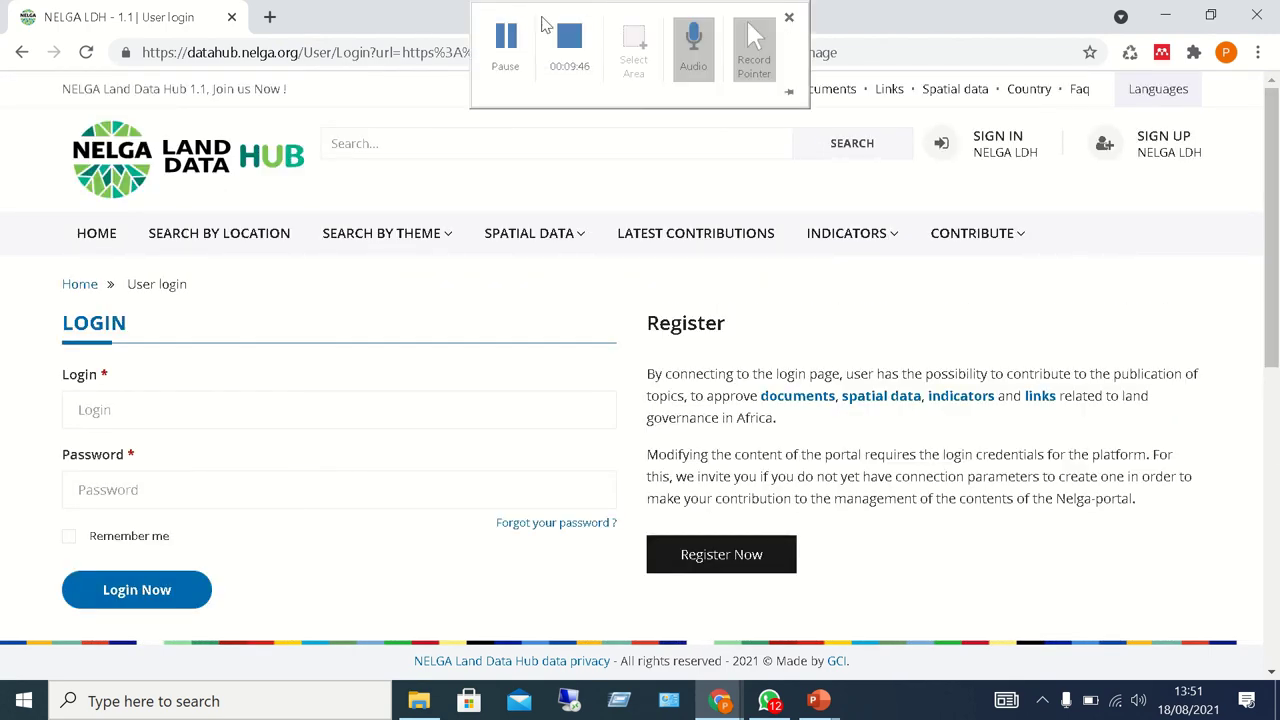